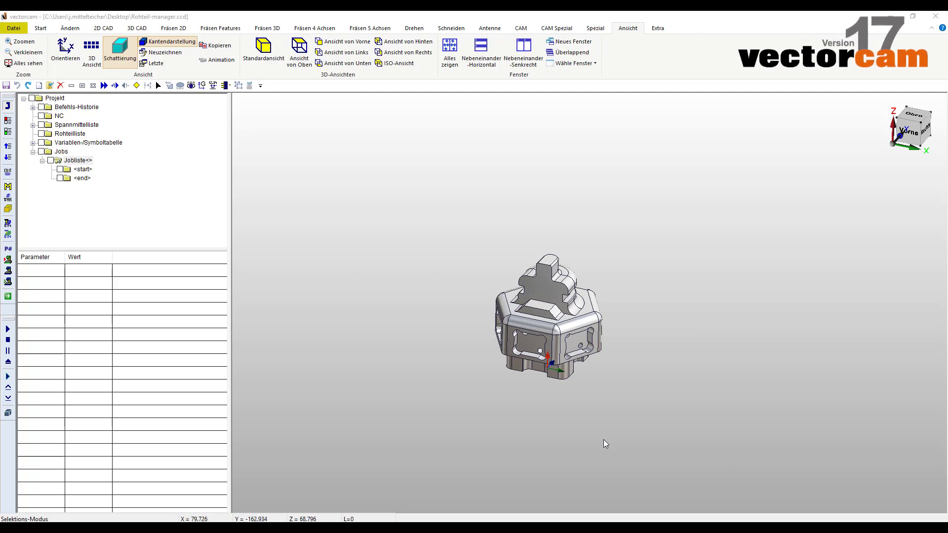
- Make the sechstkant Roh layer visible to show the red hexagonal raw stock
{"action": "mouse_move", "coordinate": [604, 442]}
{"action": "middle_mouse_down"}
{"action": "mouse_move", "coordinate": [484, 218]}
{"action": "mouse_move", "coordinate": [580, 349]}
{"action": "middle_mouse_up"}
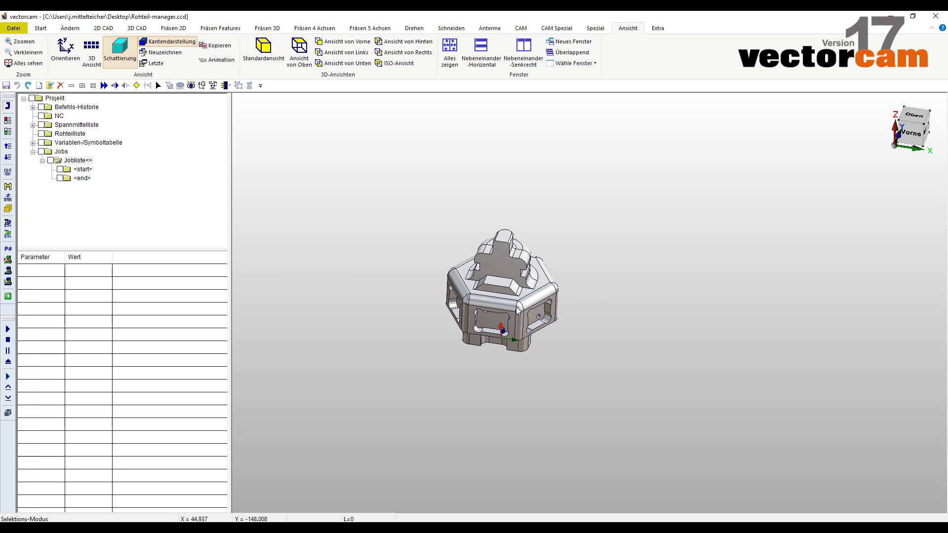
{"action": "middle_click_drag", "start_coordinate": [517, 310], "coordinate": [427, 247]}
{"action": "left_click", "coordinate": [191, 86]}
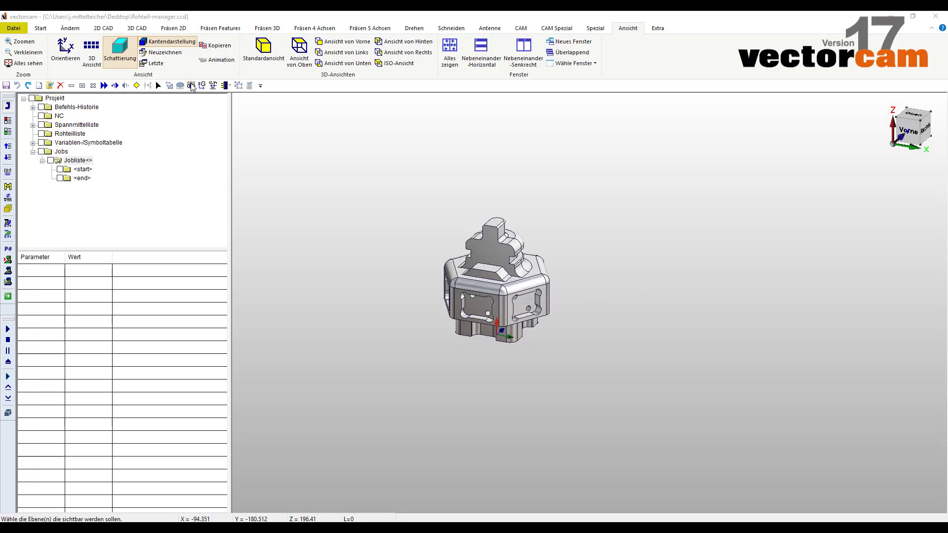
{"action": "left_click", "coordinate": [217, 131]}
{"action": "left_click", "coordinate": [360, 119]}
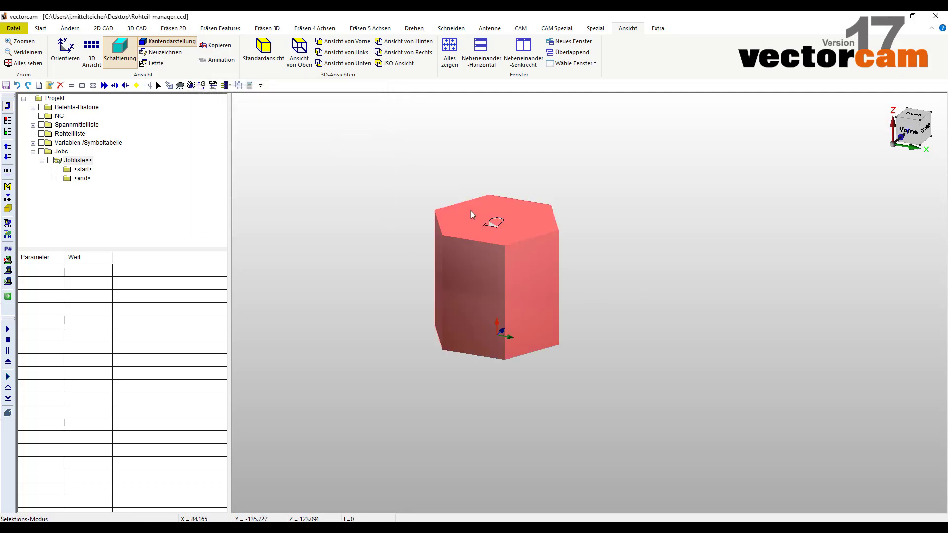
- Orbit around the hexagonal stock and check its properties, including zmax 74.000
{"action": "mouse_move", "coordinate": [470, 212]}
{"action": "middle_mouse_down"}
{"action": "mouse_move", "coordinate": [560, 351]}
{"action": "mouse_move", "coordinate": [477, 292]}
{"action": "middle_mouse_up"}
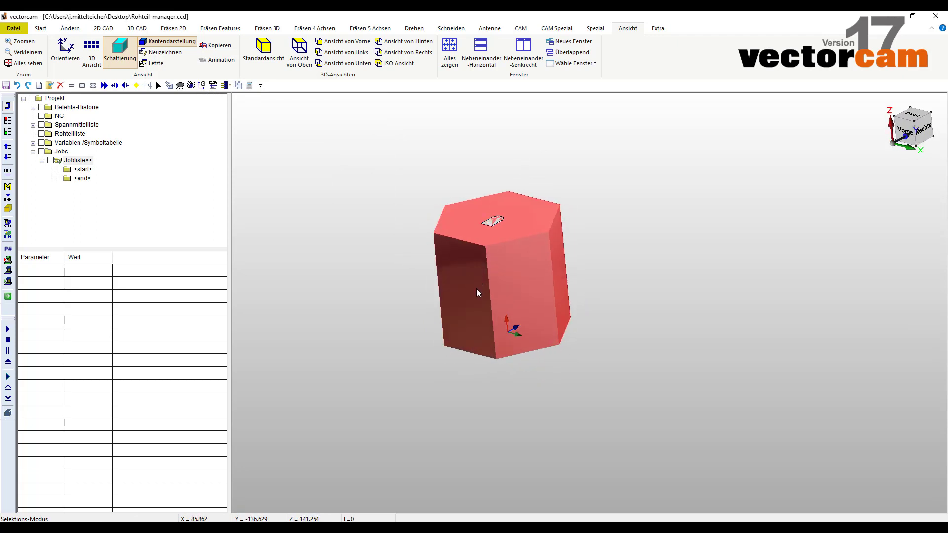
{"action": "left_click", "coordinate": [566, 241]}
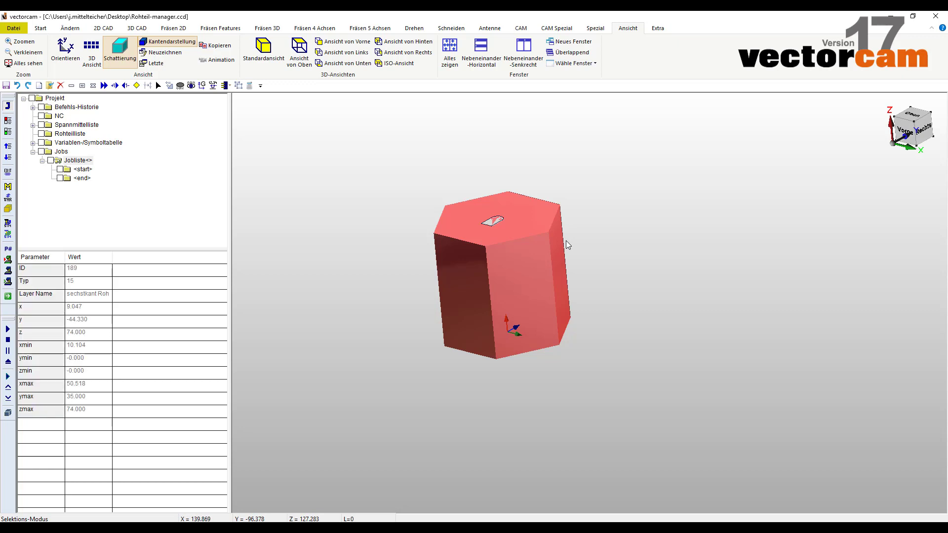
{"action": "left_click", "coordinate": [566, 241]}
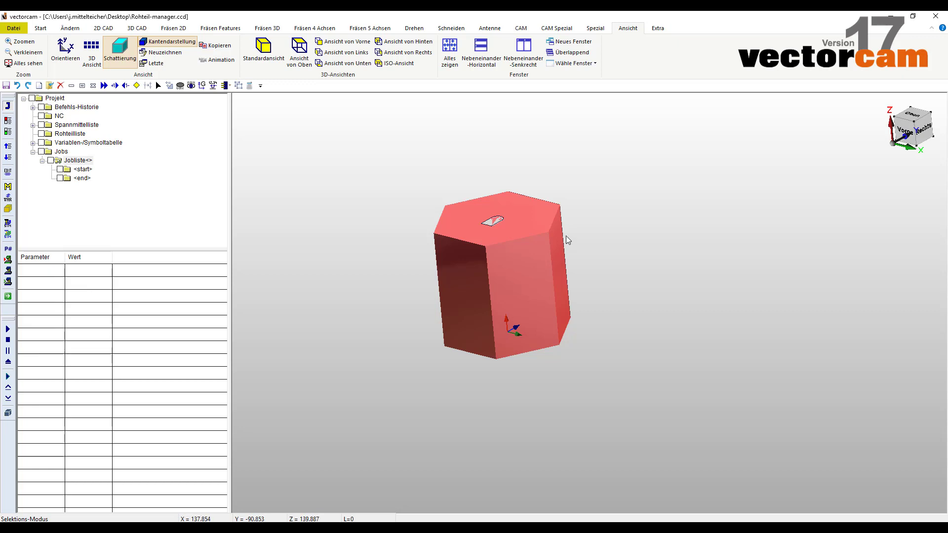
{"action": "left_click", "coordinate": [567, 32]}
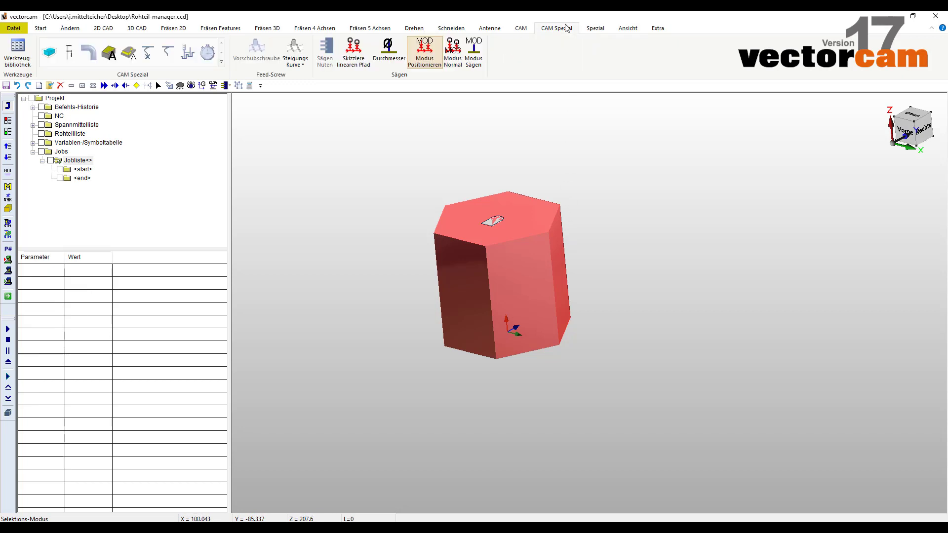
- Define the hexagonal body as a raw stock named Sechskant SW70
{"action": "left_click", "coordinate": [49, 53]}
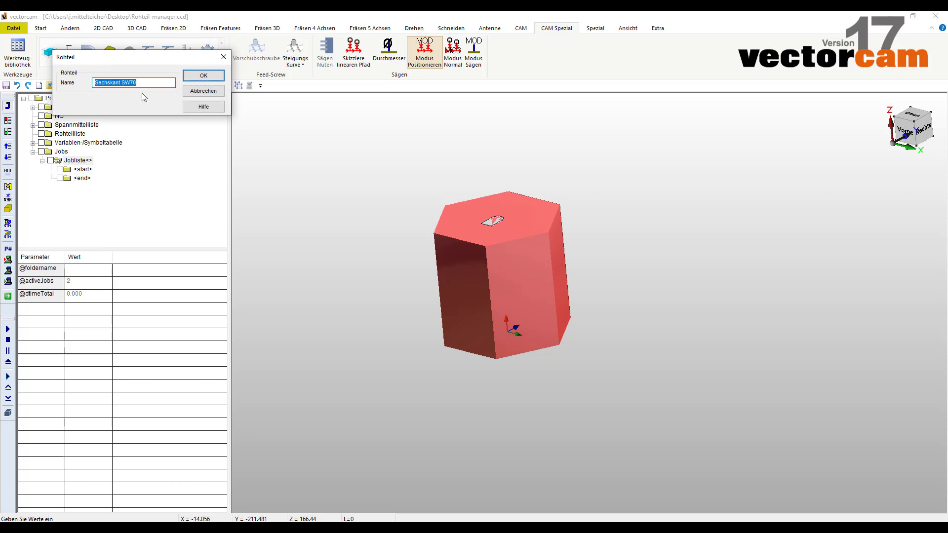
{"action": "left_click", "coordinate": [202, 77]}
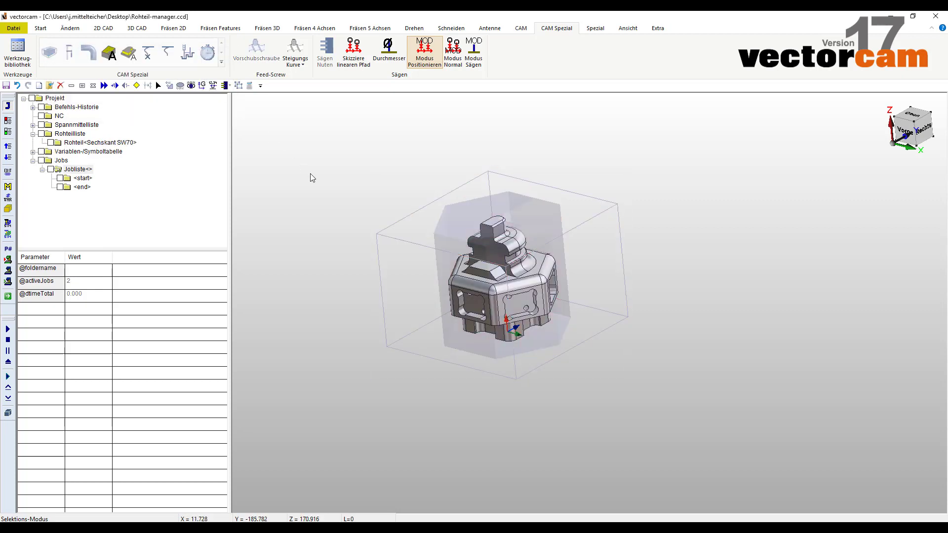
- Inspect the Sechskant SW70 stock, the part's front and left faces, and the variable table
{"action": "left_click", "coordinate": [74, 143]}
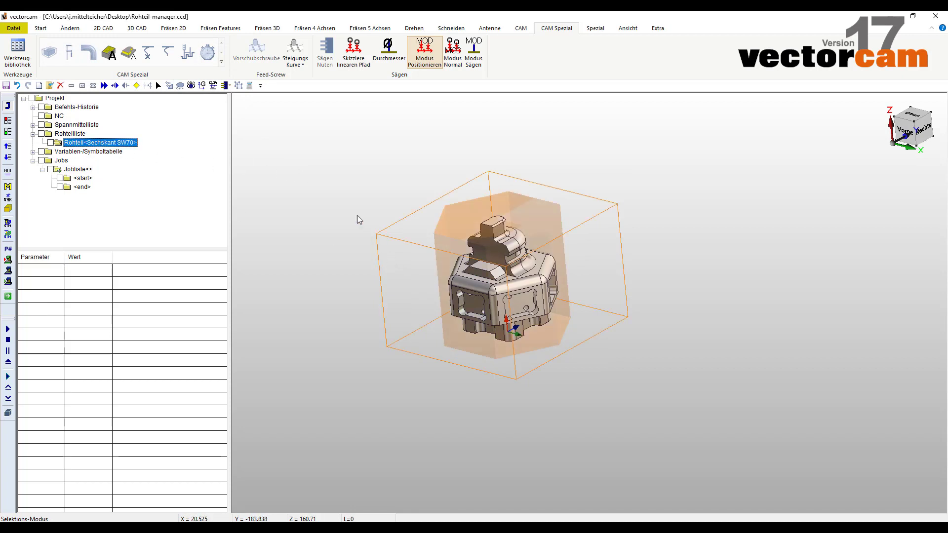
{"action": "left_click", "coordinate": [471, 284]}
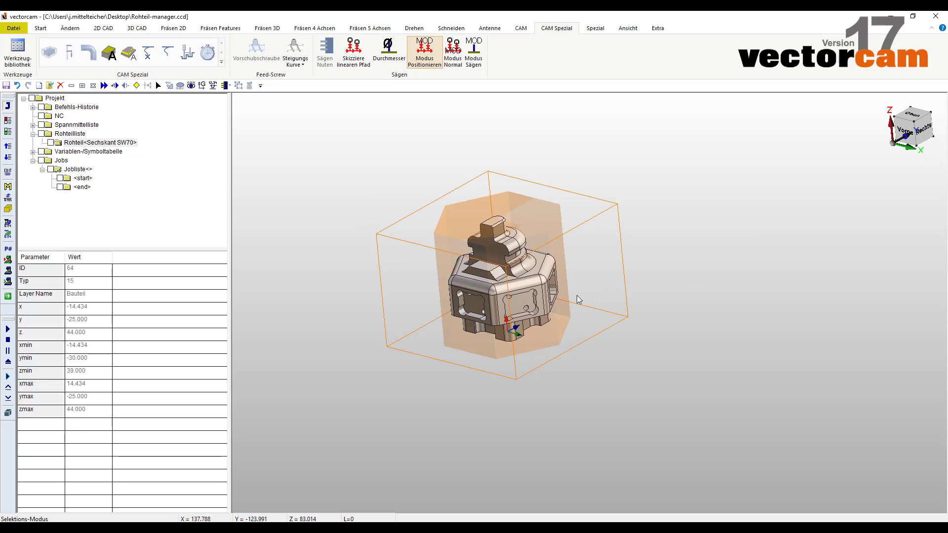
{"action": "scroll", "coordinate": [543, 299], "scroll_direction": "up", "scroll_amount": 3}
{"action": "left_click", "coordinate": [540, 301]}
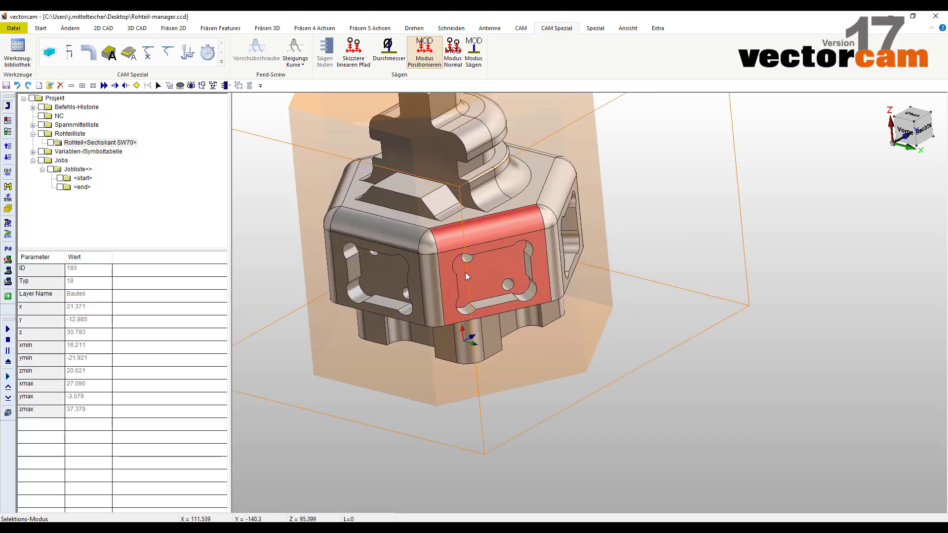
{"action": "left_click", "coordinate": [394, 272]}
{"action": "left_click", "coordinate": [99, 143]}
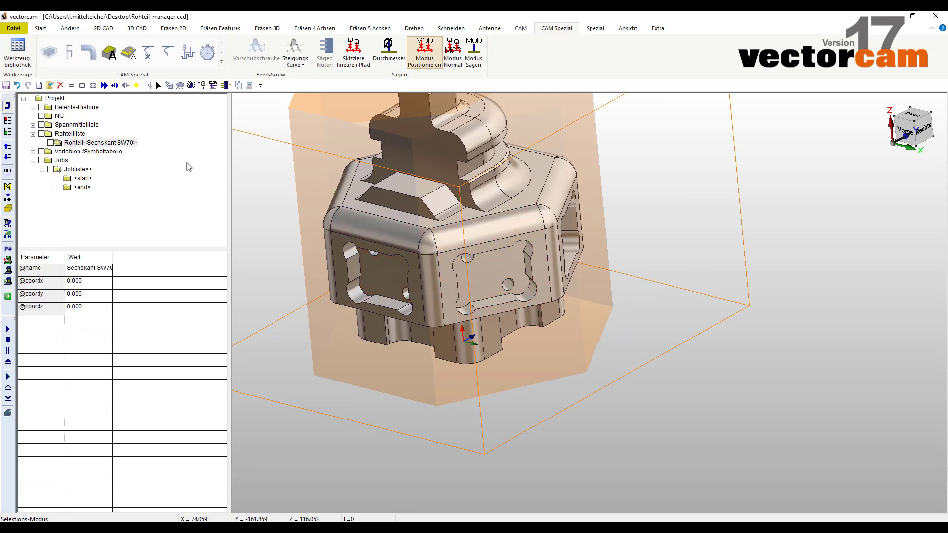
{"action": "left_click", "coordinate": [75, 152]}
- Check the stock bounding box and part properties in Rohteil-manager-mit pgms.ccd with vise and jobs
{"action": "scroll", "coordinate": [331, 269], "scroll_direction": "down", "scroll_amount": 3}
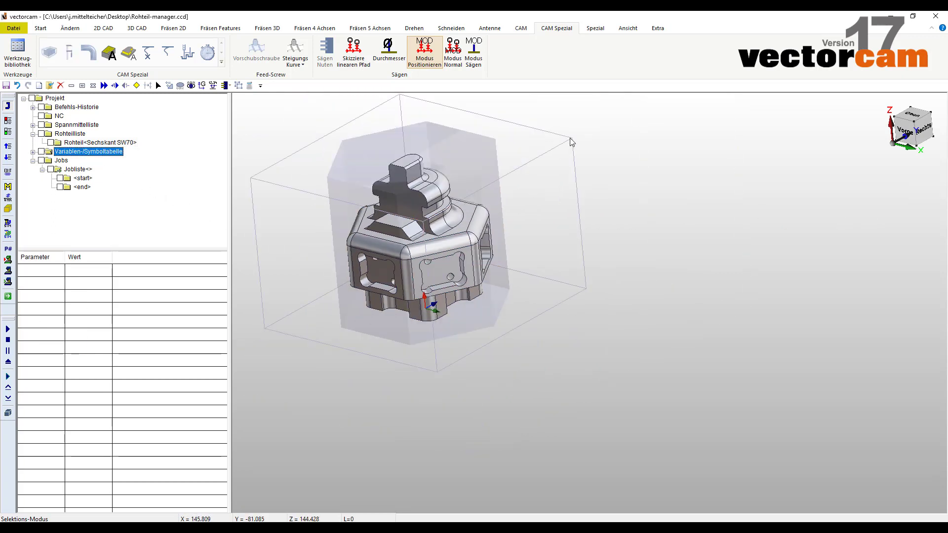
{"action": "mouse_move", "coordinate": [570, 140]}
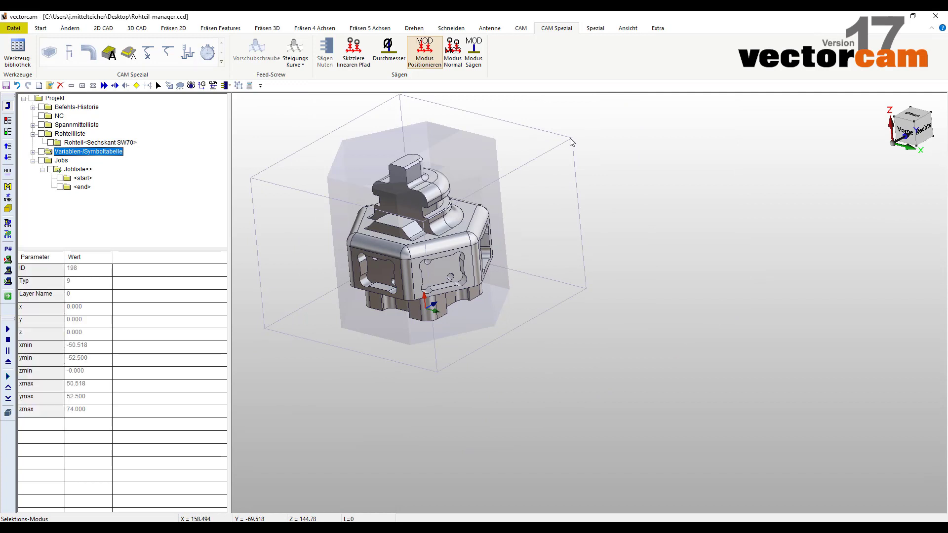
{"action": "left_click", "coordinate": [570, 141]}
{"action": "left_click", "coordinate": [570, 142]}
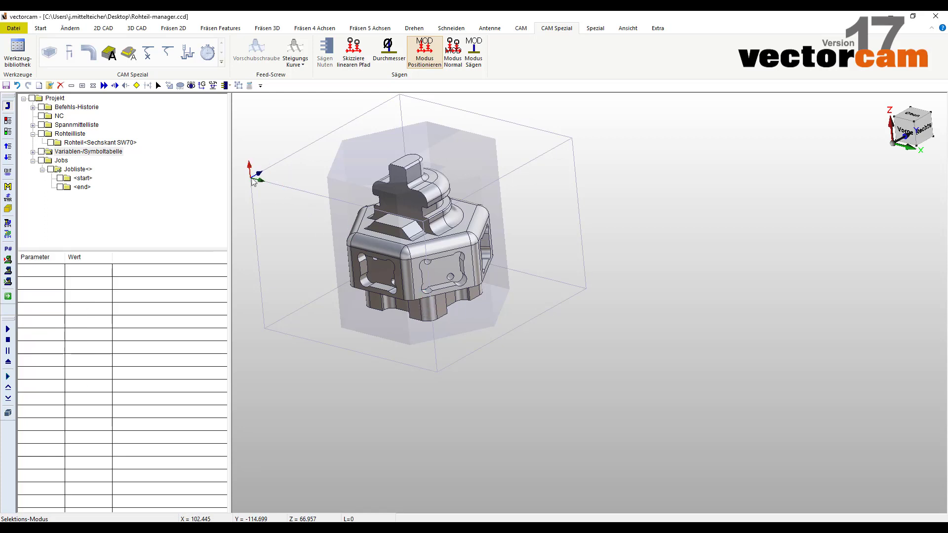
{"action": "left_click", "coordinate": [328, 135]}
{"action": "left_click", "coordinate": [502, 325]}
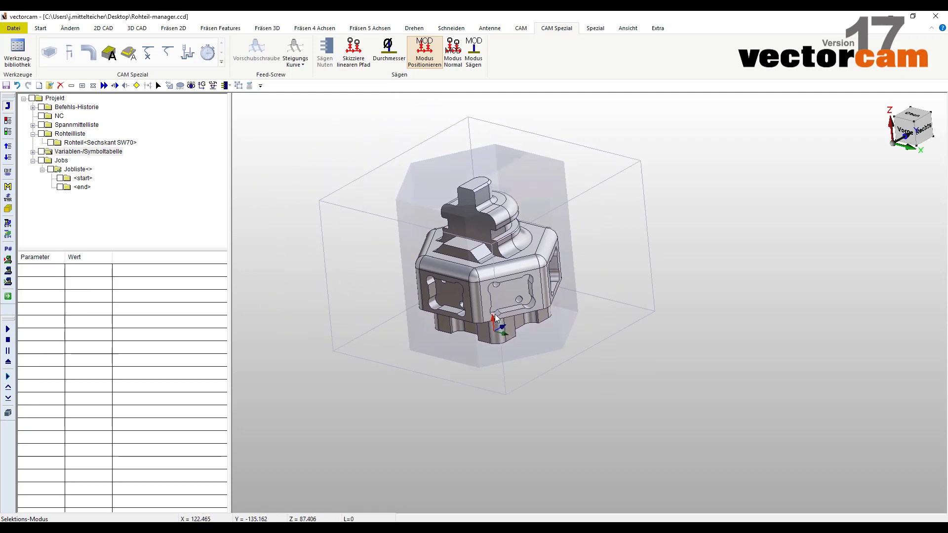
{"action": "left_click", "coordinate": [496, 317]}
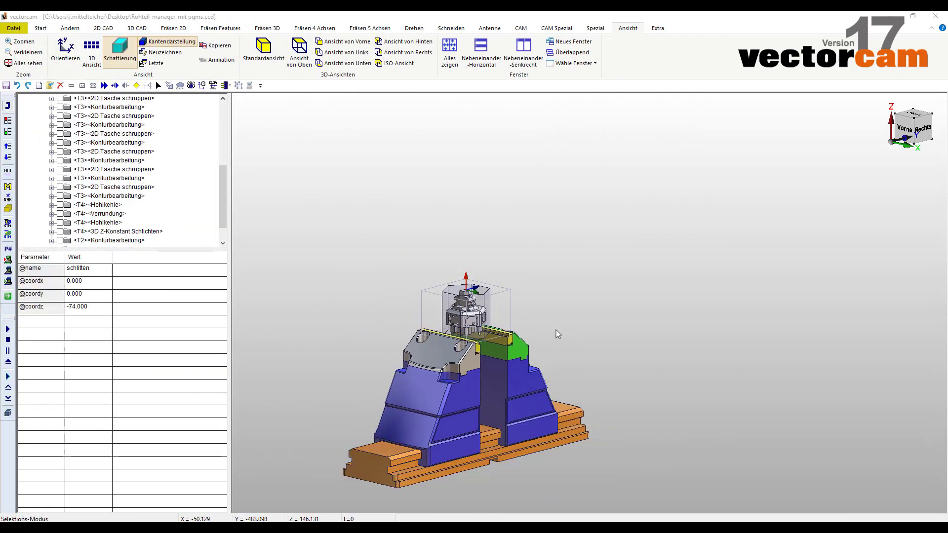
- Zoom in and out around the part and clear the selection
{"action": "scroll", "coordinate": [212, 203], "scroll_direction": "up", "scroll_amount": 10}
{"action": "scroll", "coordinate": [212, 203], "scroll_direction": "down", "scroll_amount": 3}
{"action": "scroll", "coordinate": [212, 203], "scroll_direction": "down", "scroll_amount": 3}
{"action": "scroll", "coordinate": [148, 163], "scroll_direction": "down", "scroll_amount": 2}
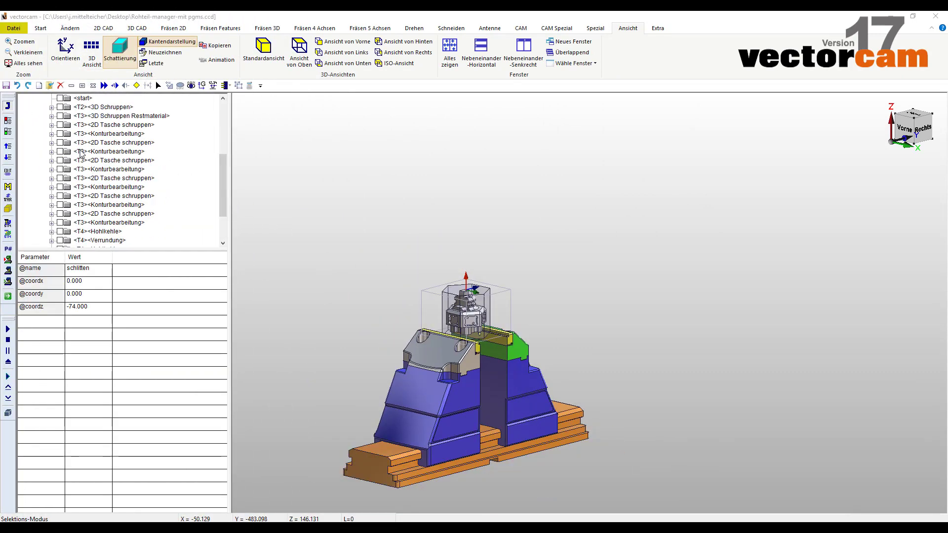
{"action": "scroll", "coordinate": [81, 153], "scroll_direction": "down", "scroll_amount": 1}
{"action": "scroll", "coordinate": [81, 153], "scroll_direction": "down", "scroll_amount": 1}
{"action": "scroll", "coordinate": [81, 153], "scroll_direction": "up", "scroll_amount": 2}
{"action": "left_click", "coordinate": [363, 286]}
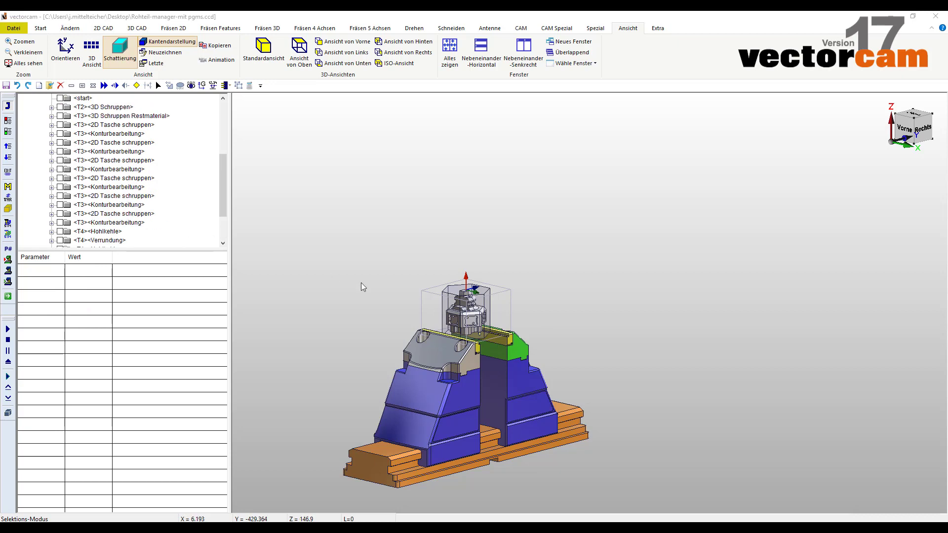
- Select <end> to display all job toolpaths, then bring up the Externe Simulation settings
{"action": "scroll", "coordinate": [465, 316], "scroll_direction": "up", "scroll_amount": 3}
{"action": "scroll", "coordinate": [465, 316], "scroll_direction": "up", "scroll_amount": 3}
{"action": "scroll", "coordinate": [465, 315], "scroll_direction": "up", "scroll_amount": 3}
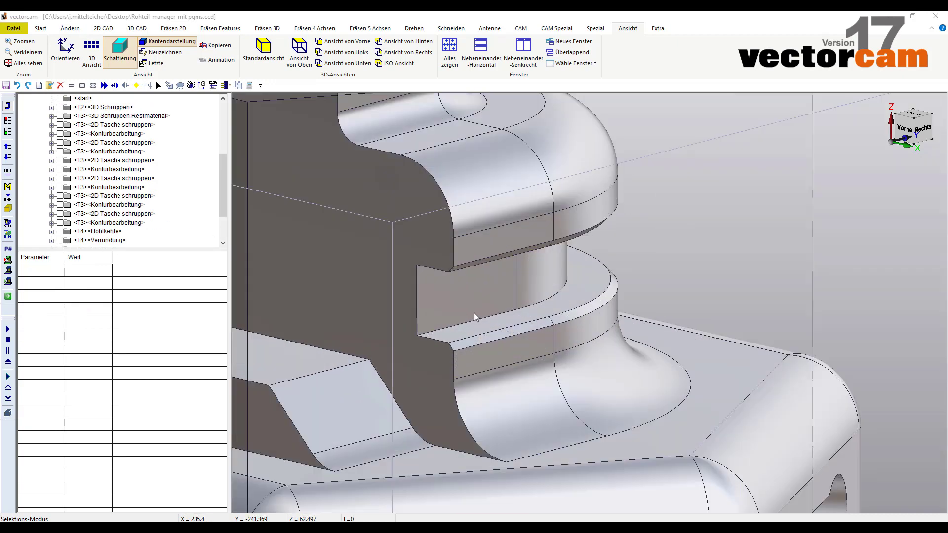
{"action": "scroll", "coordinate": [492, 307], "scroll_direction": "down", "scroll_amount": 3}
{"action": "scroll", "coordinate": [492, 307], "scroll_direction": "down", "scroll_amount": 3}
{"action": "scroll", "coordinate": [493, 307], "scroll_direction": "down", "scroll_amount": 2}
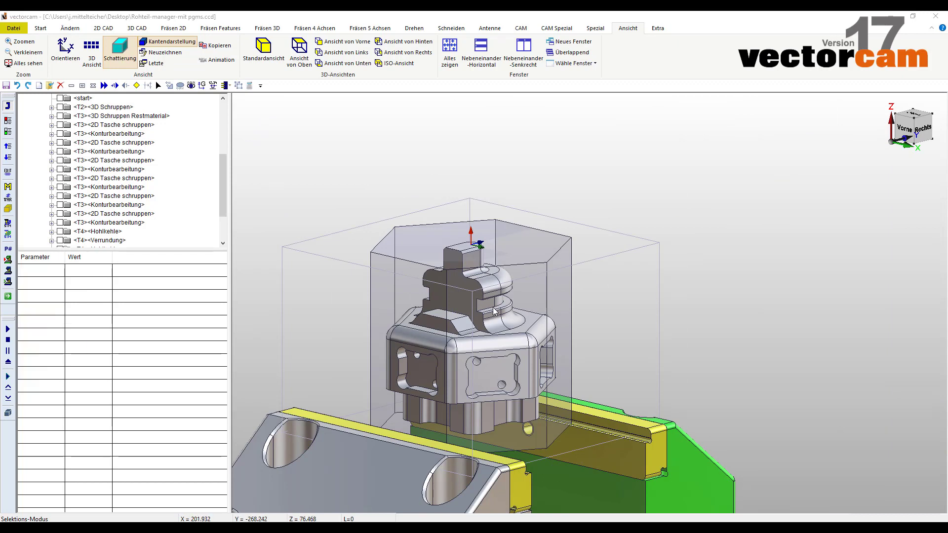
{"action": "scroll", "coordinate": [71, 148], "scroll_direction": "up", "scroll_amount": 2}
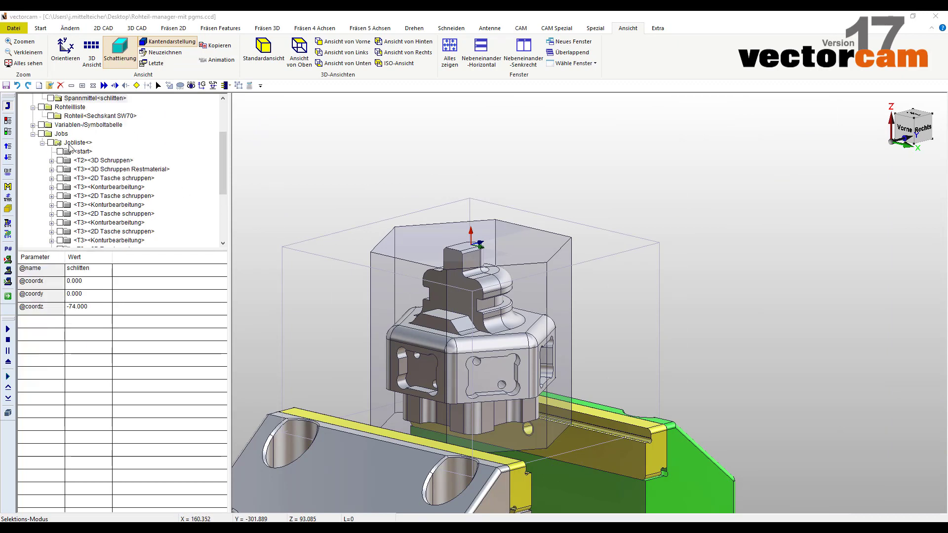
{"action": "left_click", "coordinate": [5, 133]}
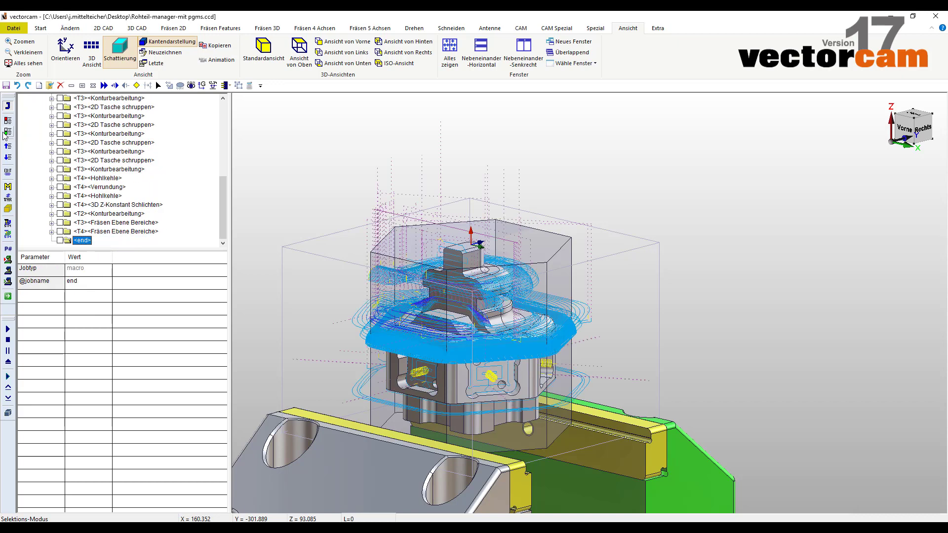
{"action": "left_click", "coordinate": [417, 136]}
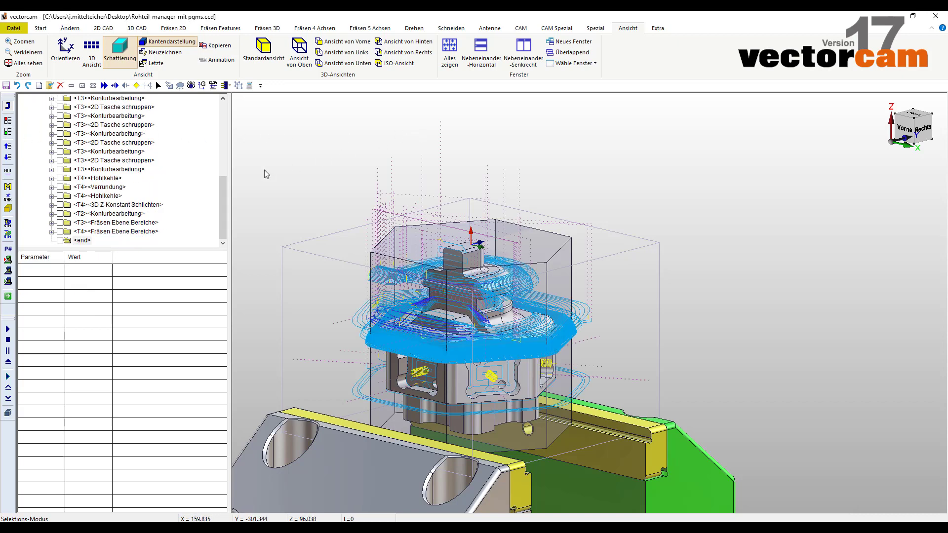
{"action": "left_click", "coordinate": [8, 235]}
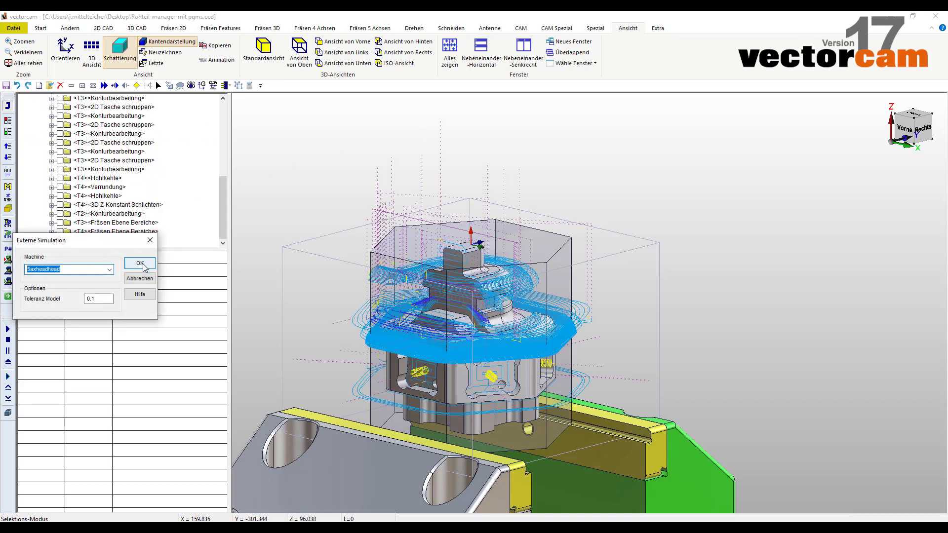
- Launch ModuleWorks Machine Simulation on machine 5axheadhead with all 21 operations loaded
{"action": "left_click", "coordinate": [143, 264]}
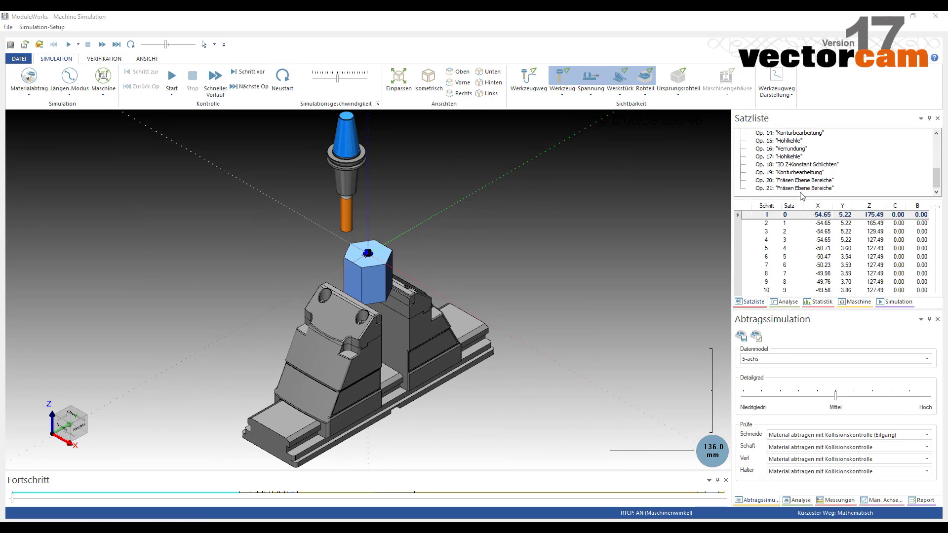
- Simulate material removal through Op. 21 'Fräsen Ebene Bereiche' up to block 24982
{"action": "left_click", "coordinate": [799, 190]}
{"action": "double_click", "coordinate": [799, 189]}
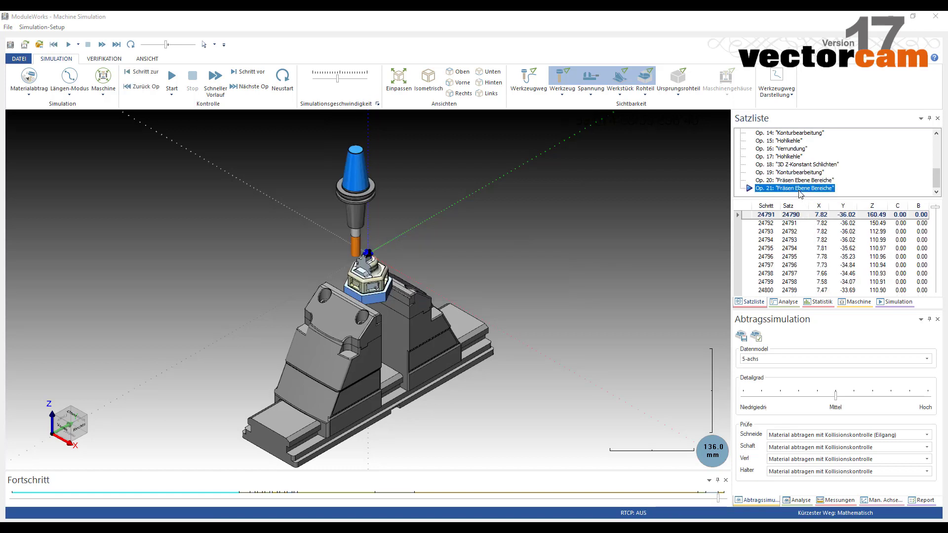
{"action": "left_click", "coordinate": [172, 76]}
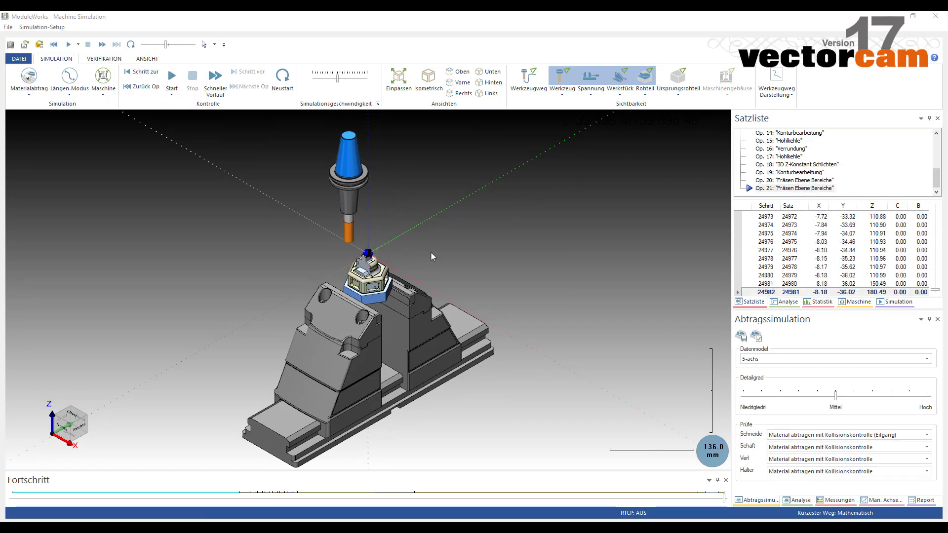
- Export the machined stock to the Desktop as stock.stl, overwriting it, and close the simulation
{"action": "left_click", "coordinate": [742, 337]}
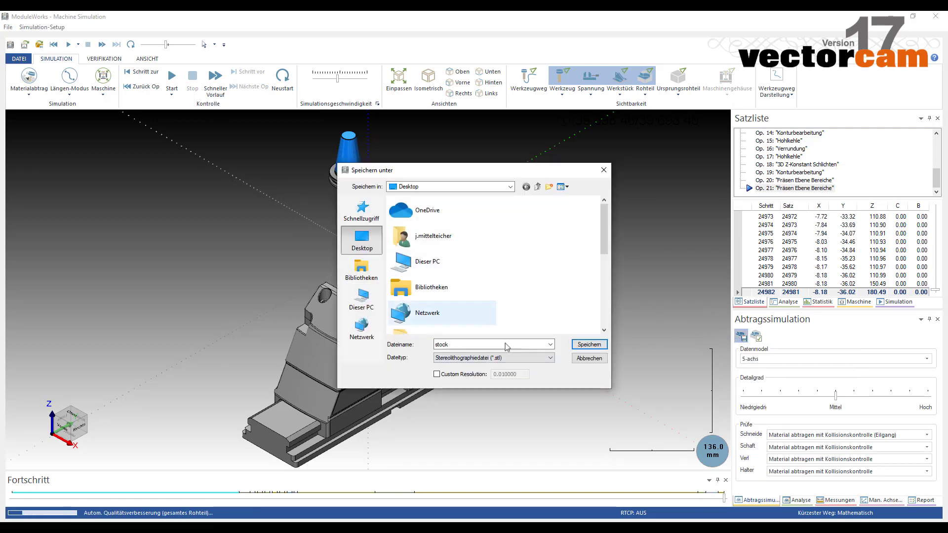
{"action": "double_click", "coordinate": [467, 345]}
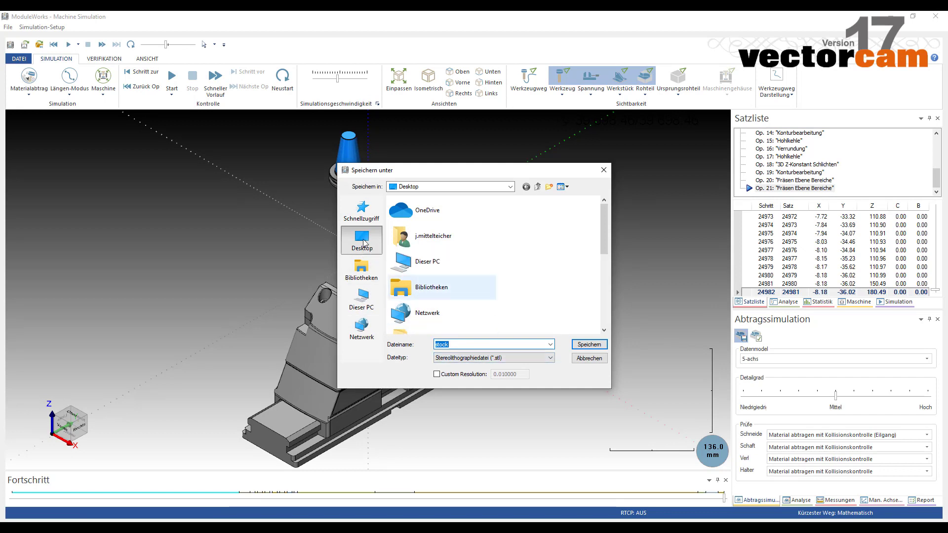
{"action": "left_click", "coordinate": [437, 375]}
{"action": "left_click", "coordinate": [502, 375]}
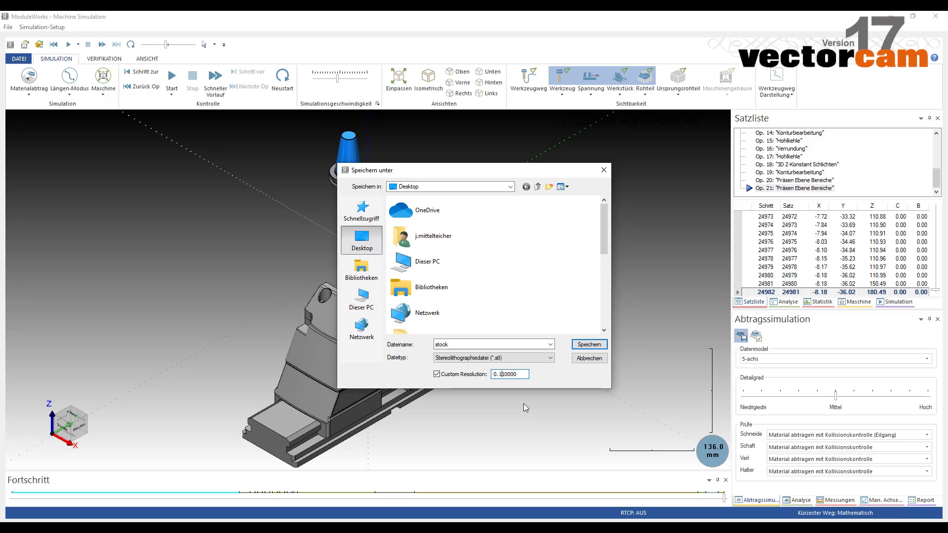
{"action": "left_click", "coordinate": [585, 347]}
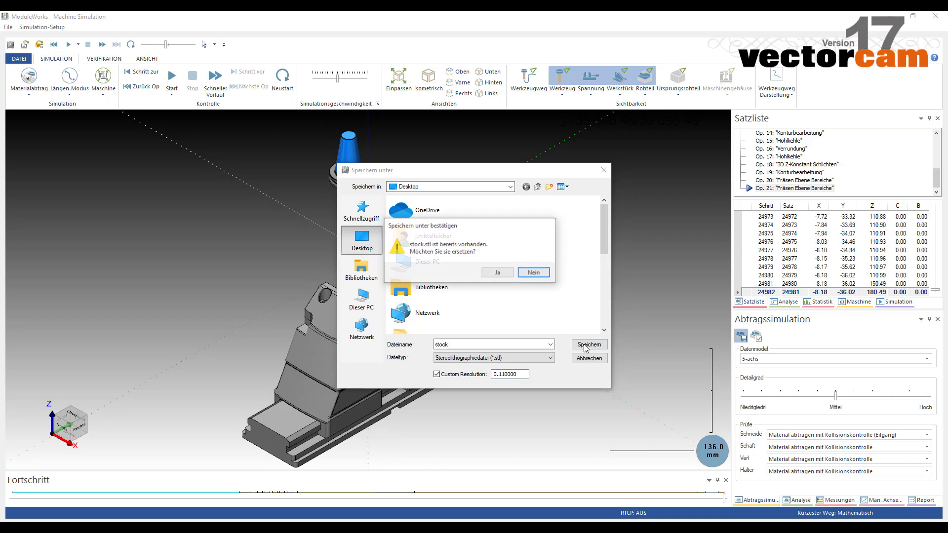
{"action": "left_click", "coordinate": [502, 272]}
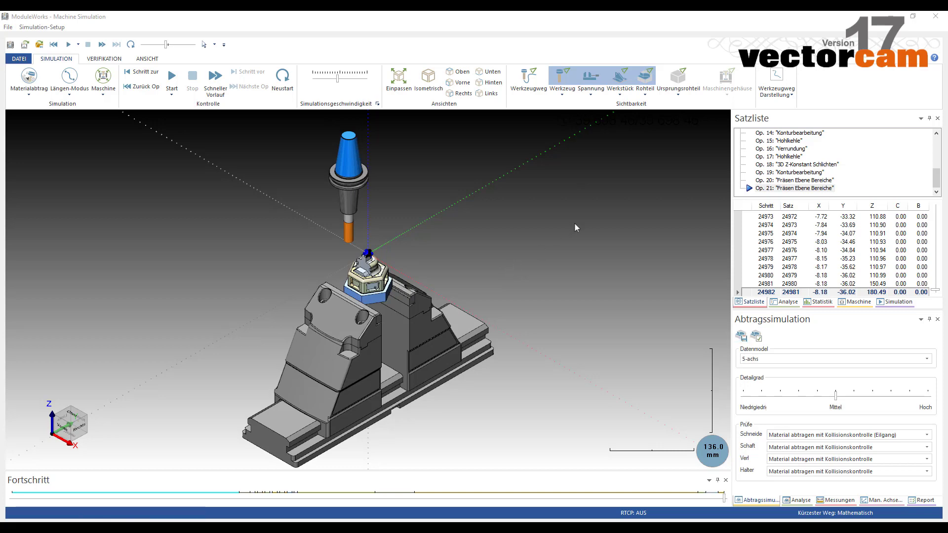
{"action": "left_click", "coordinate": [890, 16]}
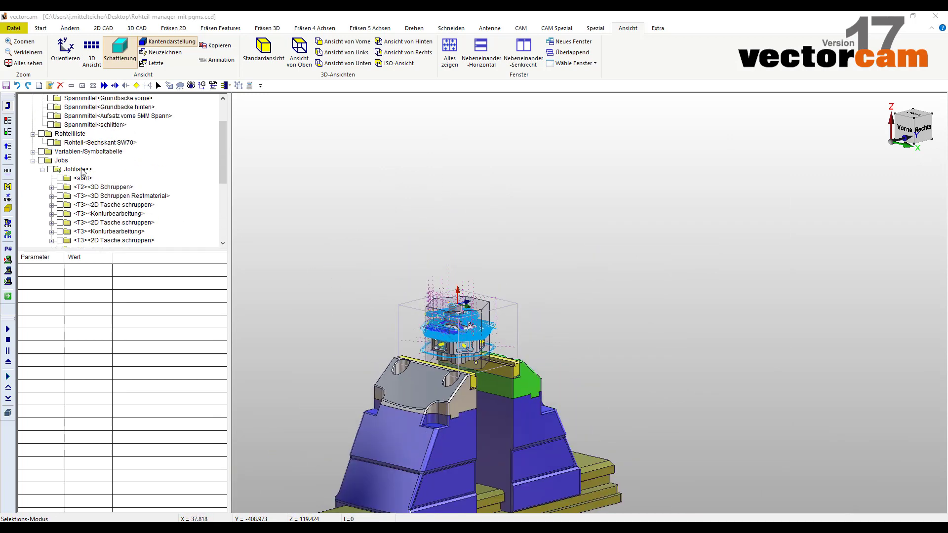
- Review the last job and the Sechskant SW70 stock parameters
{"action": "left_click", "coordinate": [77, 170]}
{"action": "left_click", "coordinate": [11, 128]}
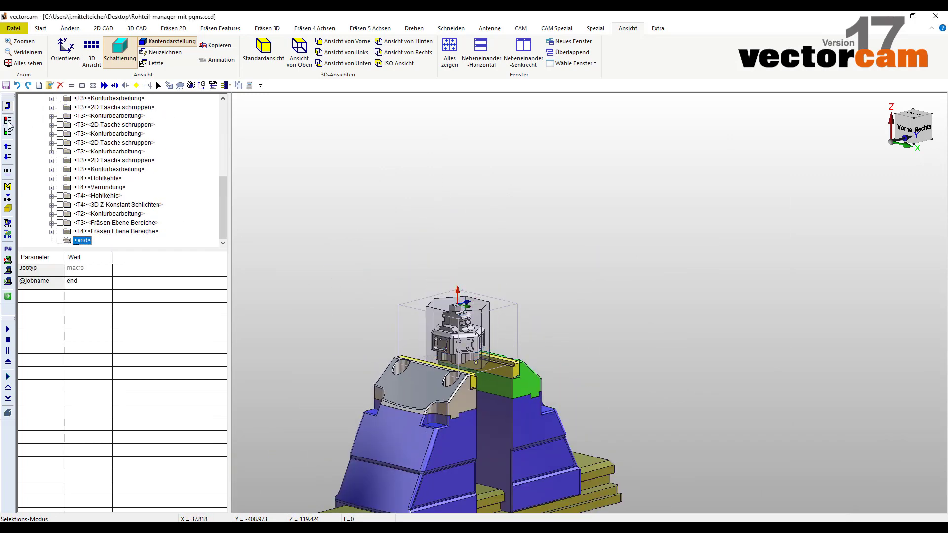
{"action": "left_click", "coordinate": [81, 169]}
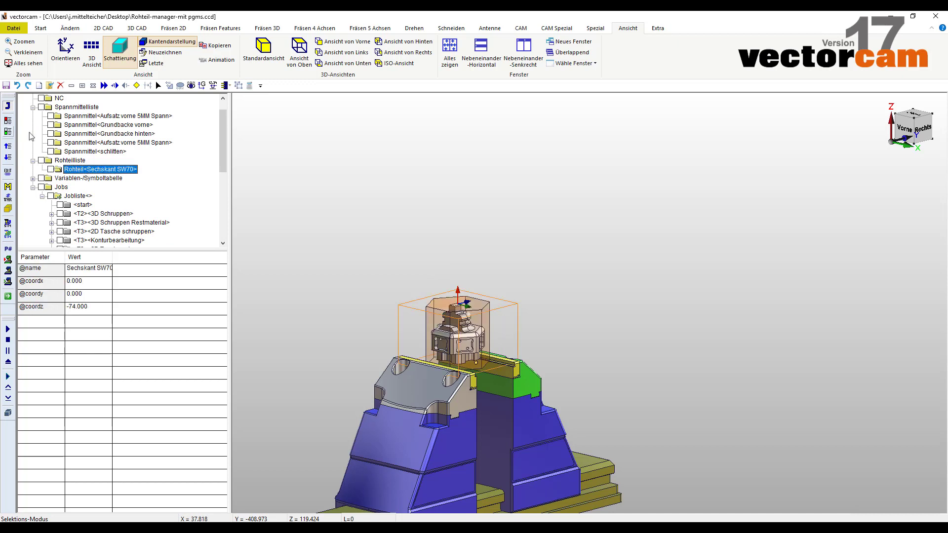
{"action": "left_click", "coordinate": [8, 120]}
{"action": "left_click", "coordinate": [336, 206]}
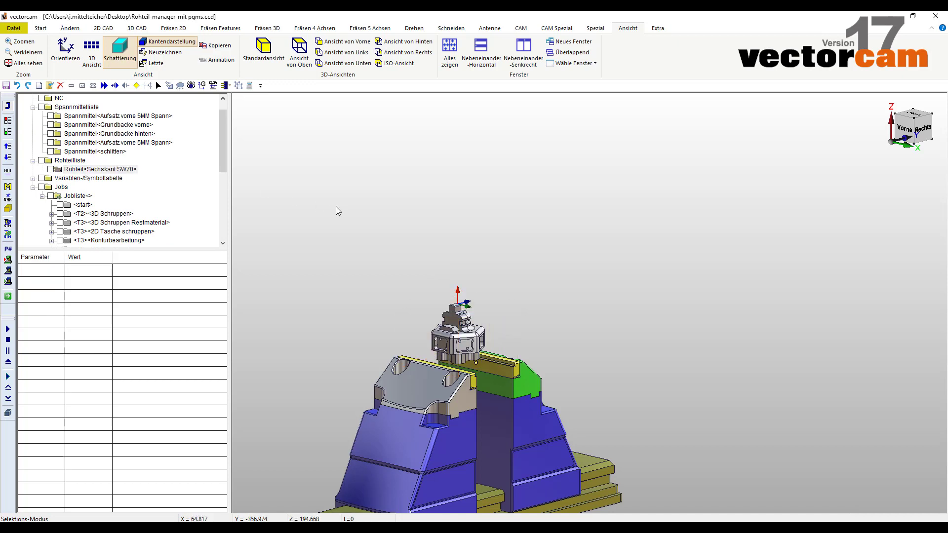
- Import the stock.stl mesh using the STL-Datei (*.STL) file type
{"action": "left_click", "coordinate": [14, 28]}
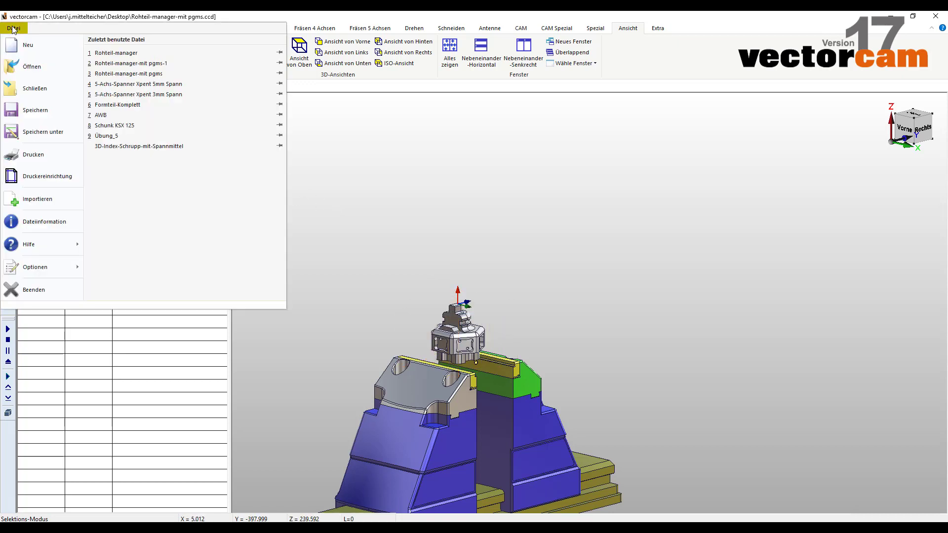
{"action": "left_click", "coordinate": [39, 203]}
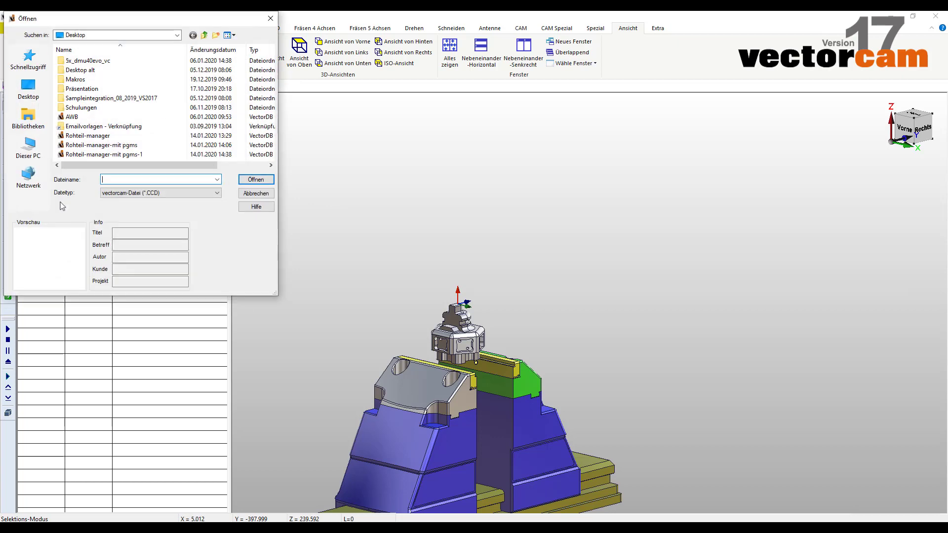
{"action": "left_click", "coordinate": [195, 198]}
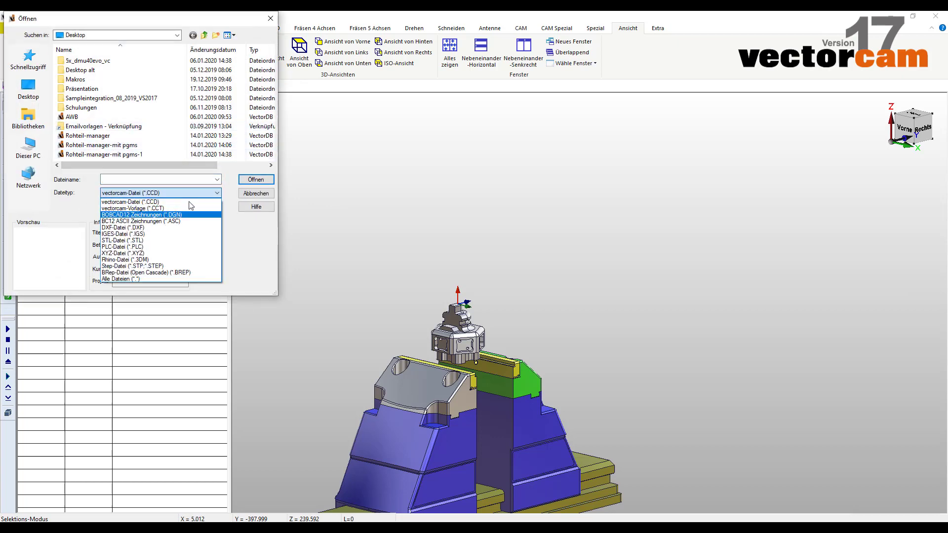
{"action": "left_click", "coordinate": [121, 239]}
{"action": "left_click", "coordinate": [78, 127]}
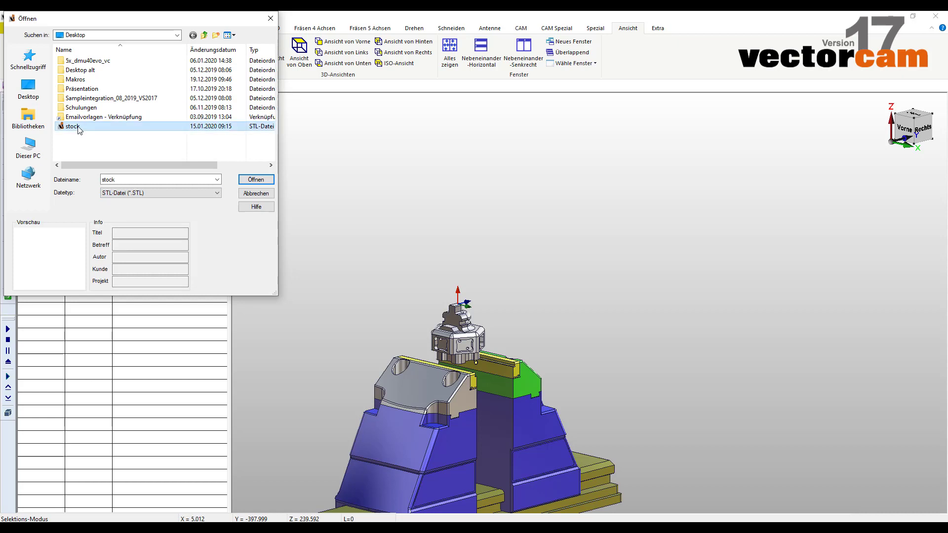
{"action": "left_click", "coordinate": [261, 180]}
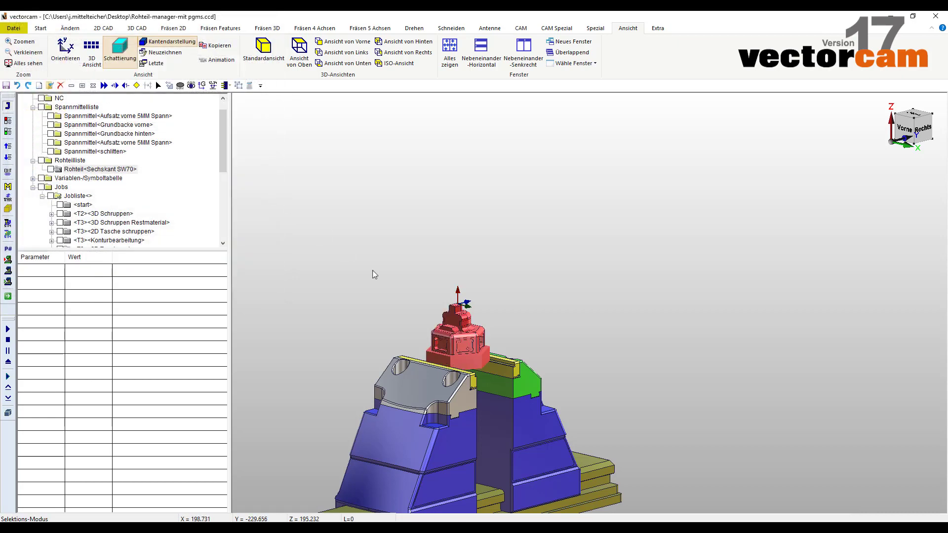
{"action": "scroll", "coordinate": [460, 340], "scroll_direction": "up", "scroll_amount": 2}
{"action": "scroll", "coordinate": [460, 340], "scroll_direction": "up", "scroll_amount": 3}
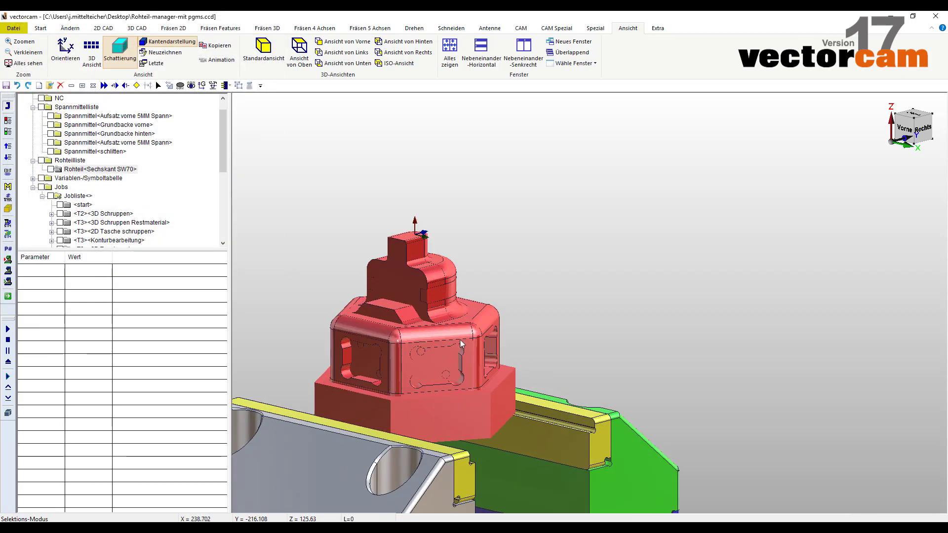
{"action": "left_click", "coordinate": [557, 28]}
{"action": "type", "text": "Rohteil vor 5x sim"}
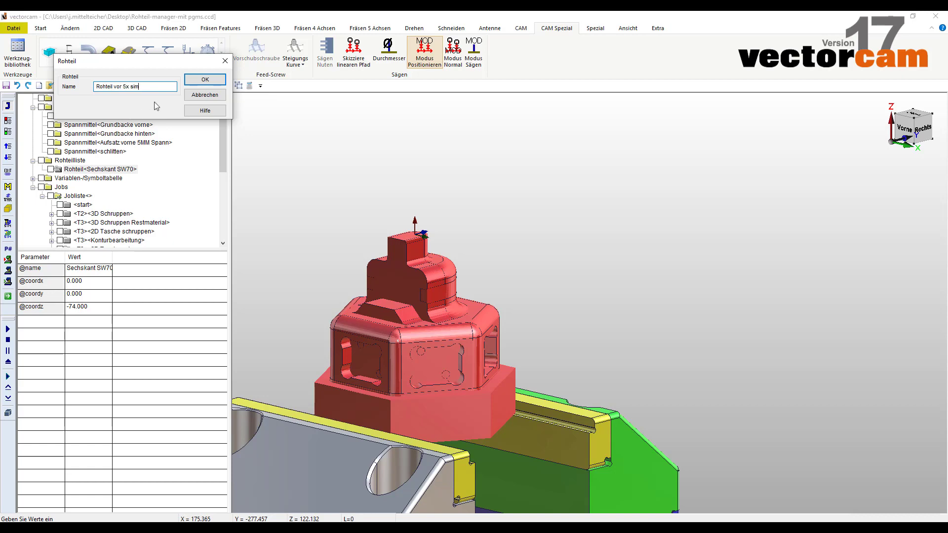
- Create the stock 'Rohteil vor 5x sim' from the imported mesh and reframe the view
{"action": "left_click", "coordinate": [216, 83]}
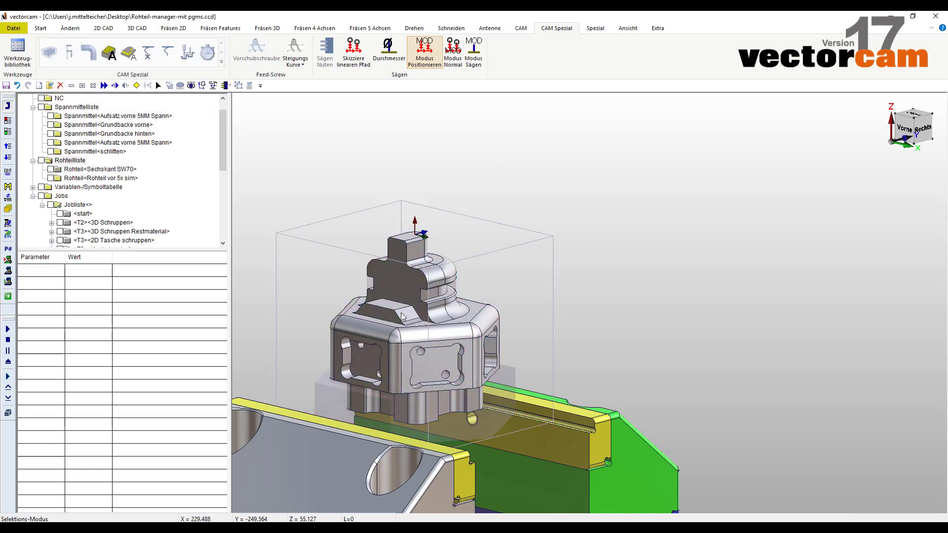
{"action": "scroll", "coordinate": [403, 316], "scroll_direction": "down", "scroll_amount": 2}
{"action": "scroll", "coordinate": [469, 311], "scroll_direction": "down", "scroll_amount": 1}
{"action": "scroll", "coordinate": [523, 306], "scroll_direction": "down", "scroll_amount": 1}
{"action": "mouse_move", "coordinate": [522, 305]}
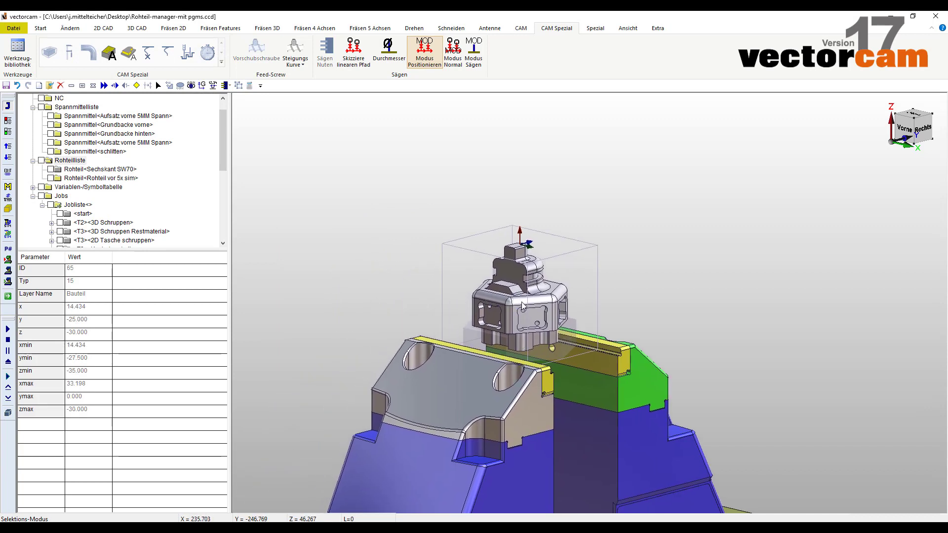
{"action": "middle_click_drag", "start_coordinate": [490, 348], "coordinate": [519, 311]}
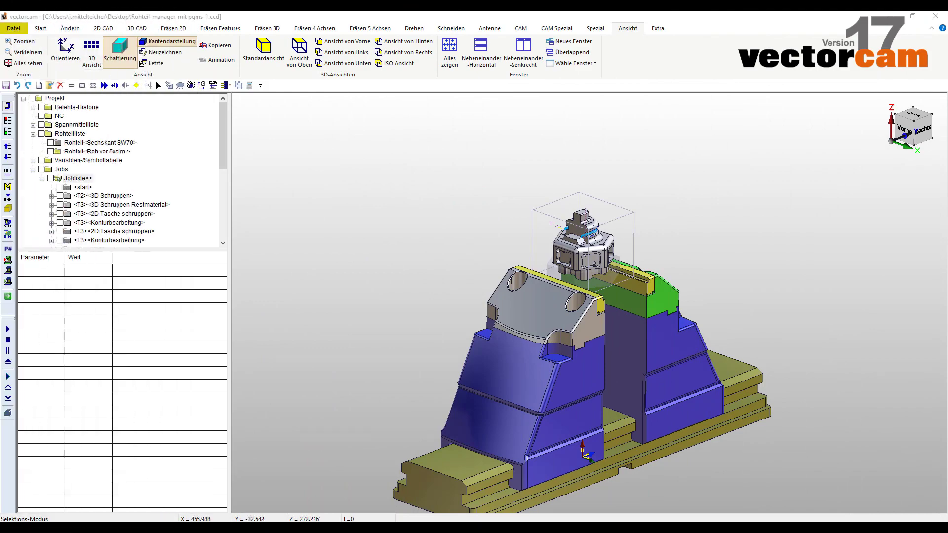
{"action": "scroll", "coordinate": [634, 261], "scroll_direction": "up", "scroll_amount": 2}
{"action": "scroll", "coordinate": [633, 262], "scroll_direction": "up", "scroll_amount": 3}
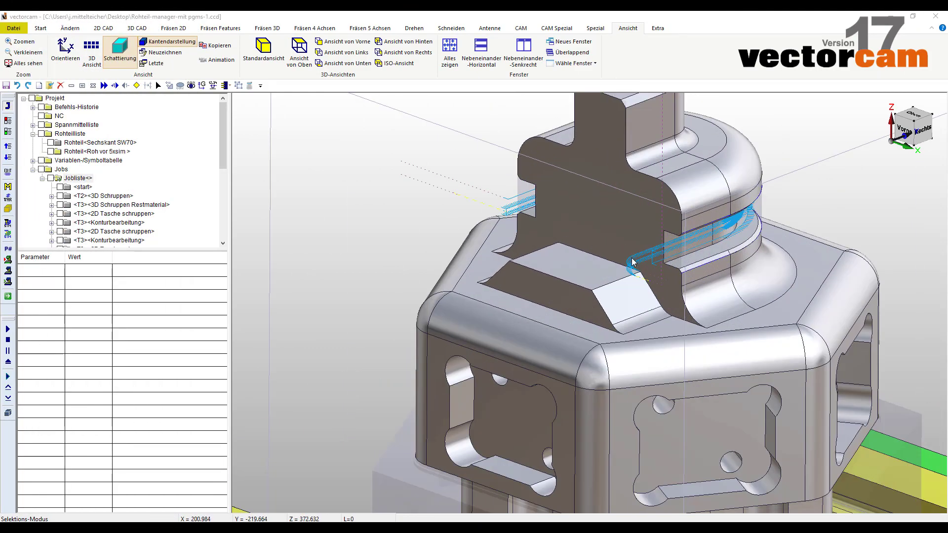
{"action": "scroll", "coordinate": [634, 262], "scroll_direction": "up", "scroll_amount": 1}
{"action": "scroll", "coordinate": [634, 262], "scroll_direction": "up", "scroll_amount": 2}
{"action": "scroll", "coordinate": [633, 262], "scroll_direction": "down", "scroll_amount": 4}
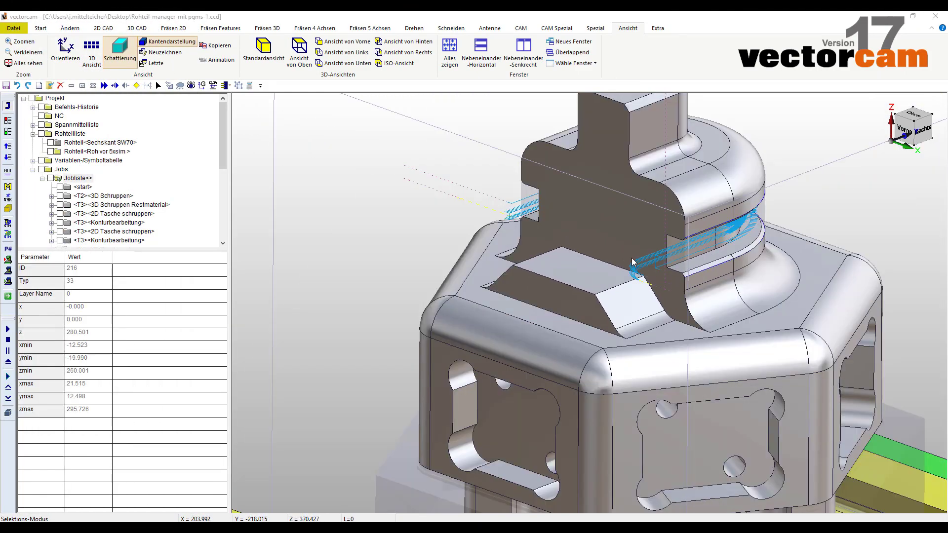
{"action": "scroll", "coordinate": [634, 262], "scroll_direction": "down", "scroll_amount": 4}
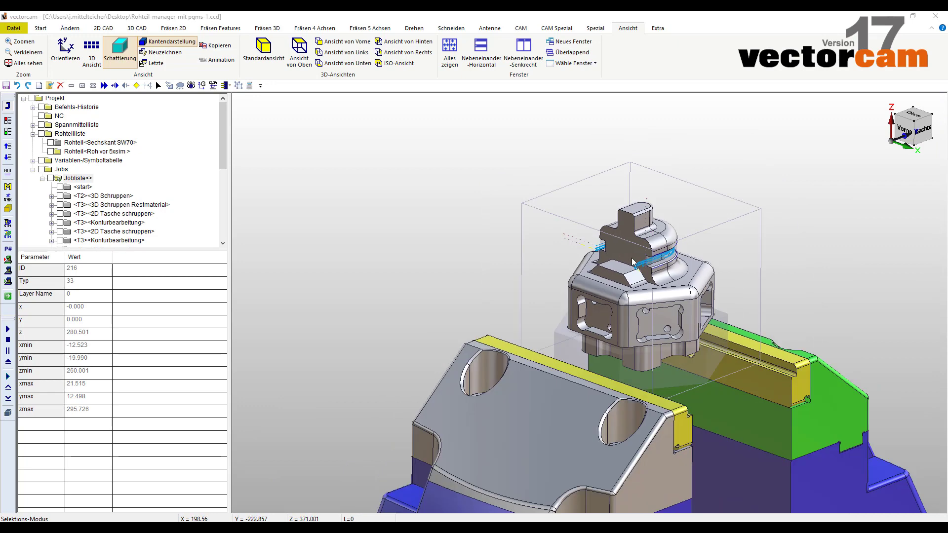
{"action": "left_click", "coordinate": [87, 143]}
{"action": "left_click", "coordinate": [74, 143]}
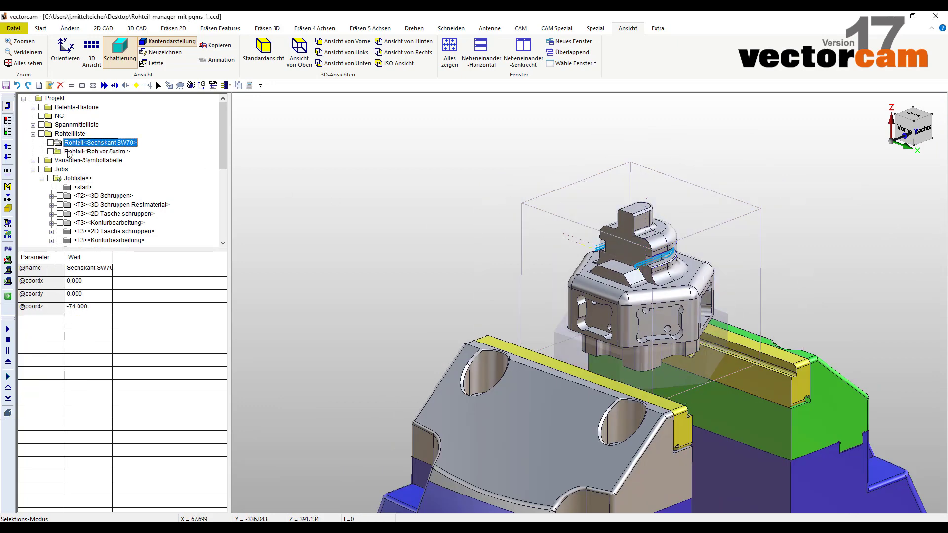
{"action": "left_click", "coordinate": [69, 151]}
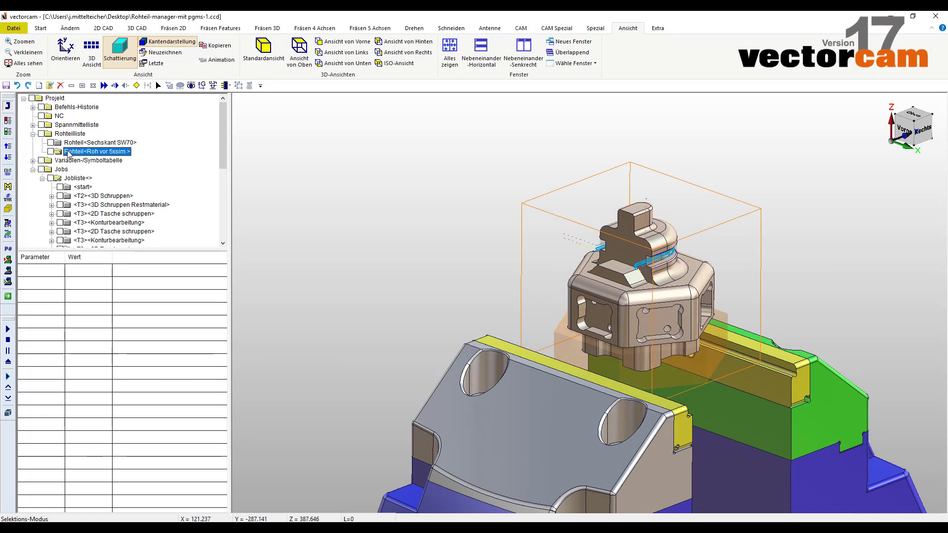
{"action": "left_click_drag", "start_coordinate": [223, 157], "coordinate": [222, 236]}
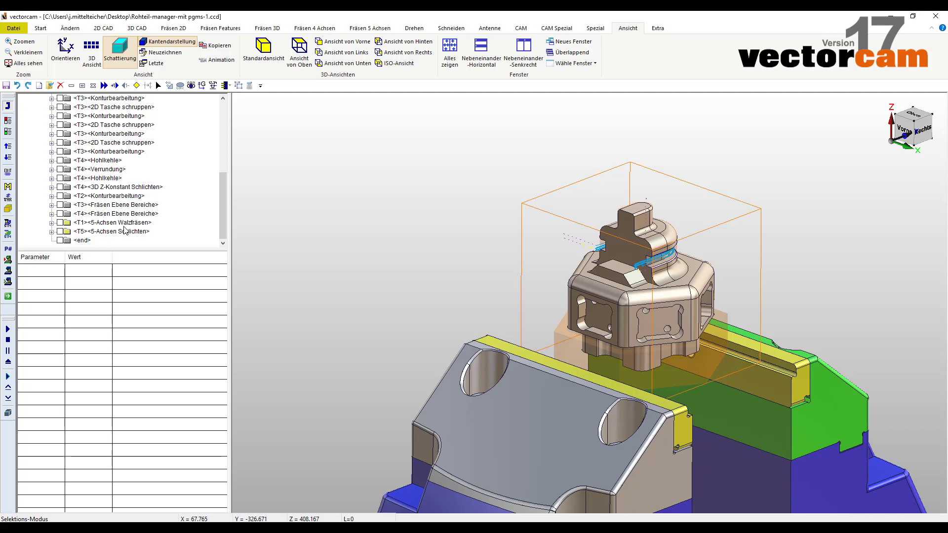
- Launch the external simulation on machine 5x_dmu75_vc
{"action": "scroll", "coordinate": [124, 230], "scroll_direction": "down", "scroll_amount": 3}
{"action": "left_click", "coordinate": [7, 236]}
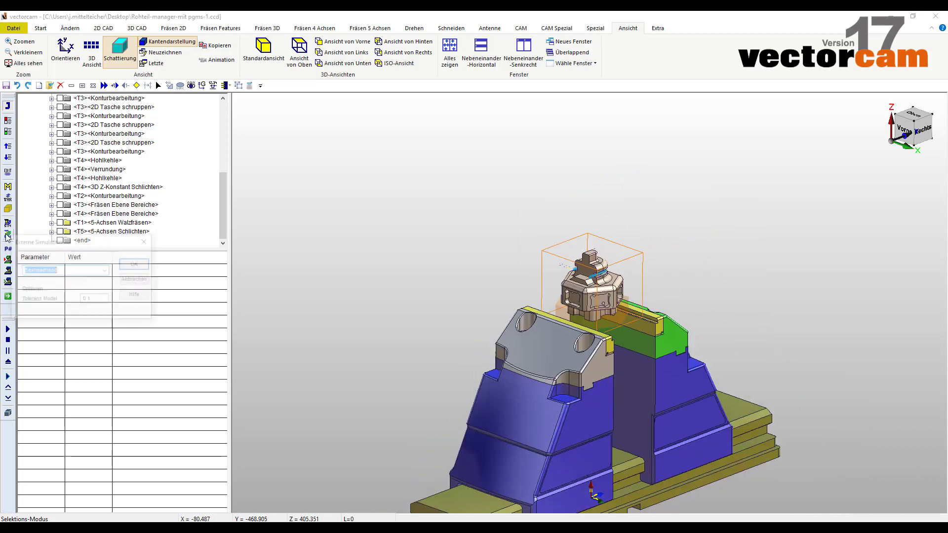
{"action": "left_click", "coordinate": [106, 270]}
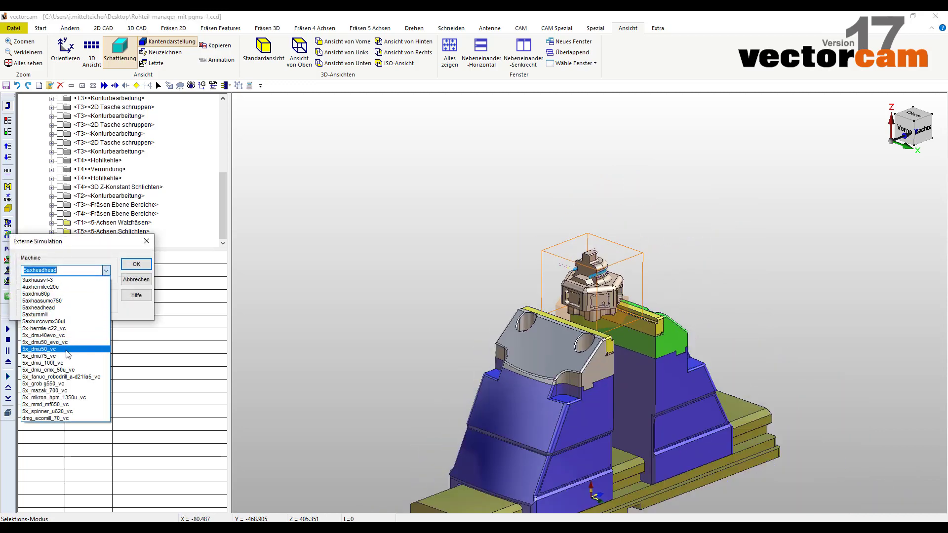
{"action": "left_click", "coordinate": [64, 356]}
{"action": "left_click", "coordinate": [136, 266]}
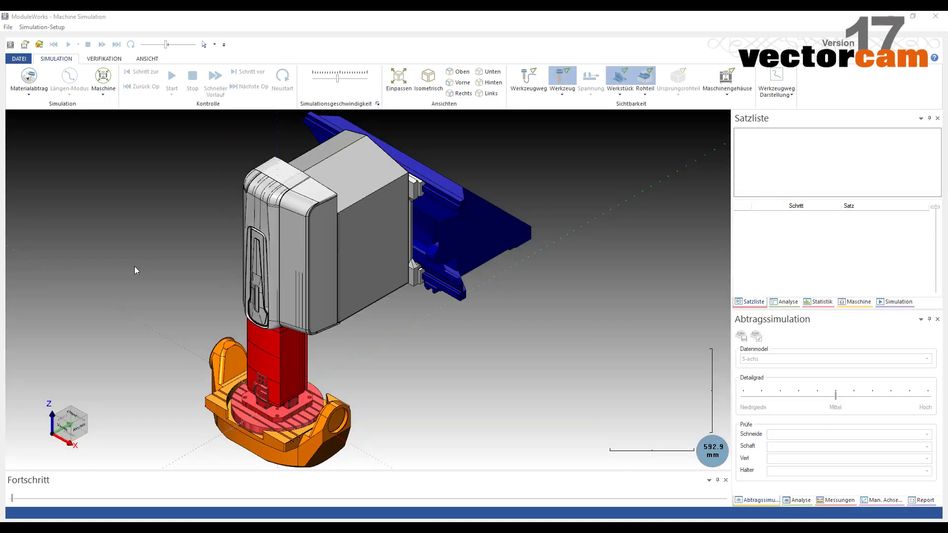
- Zoom and orbit onto the workpiece, then lower the Simulationsgeschwindigkeit slider
{"action": "scroll", "coordinate": [135, 266], "scroll_direction": "up", "scroll_amount": 1}
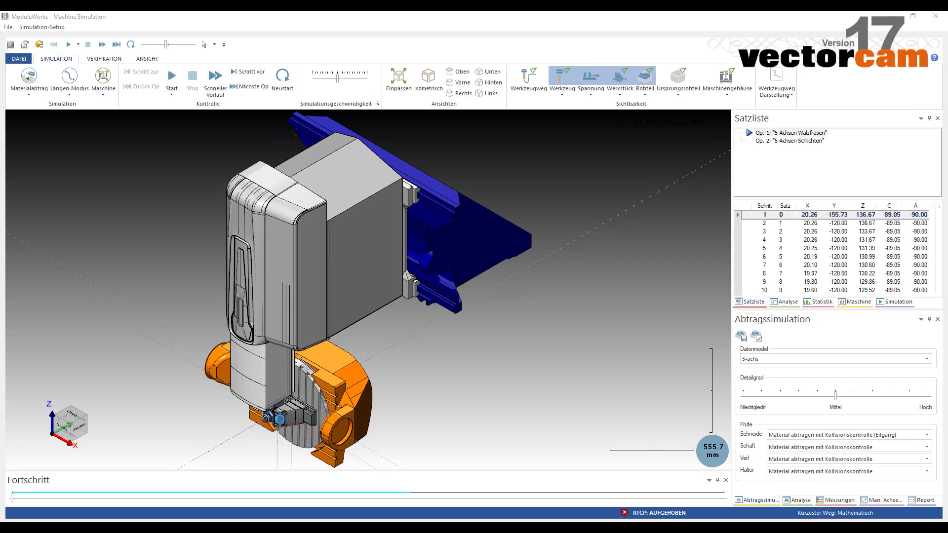
{"action": "scroll", "coordinate": [280, 419], "scroll_direction": "up", "scroll_amount": 5}
{"action": "scroll", "coordinate": [282, 422], "scroll_direction": "up", "scroll_amount": 4}
{"action": "scroll", "coordinate": [282, 423], "scroll_direction": "up", "scroll_amount": 2}
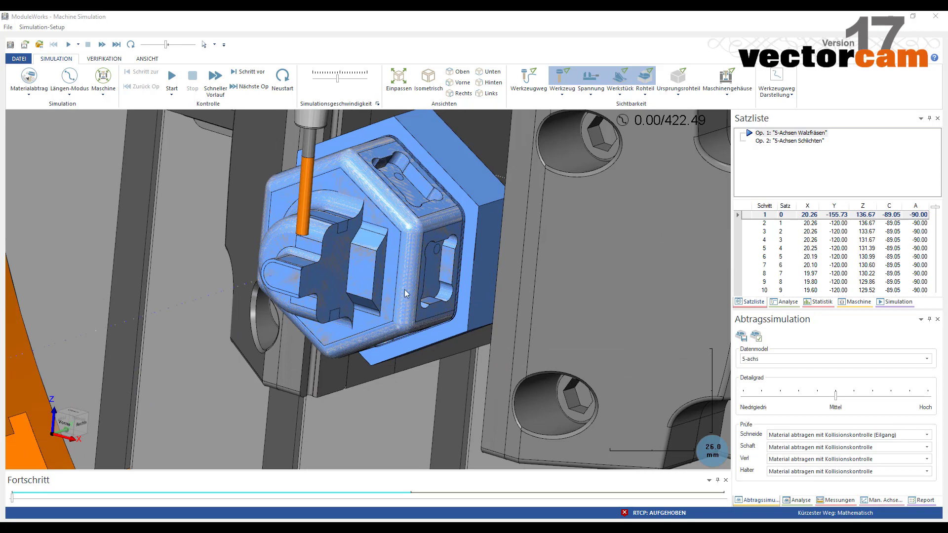
{"action": "scroll", "coordinate": [355, 295], "scroll_direction": "up", "scroll_amount": 1}
{"action": "left_click_drag", "start_coordinate": [355, 295], "coordinate": [389, 293]}
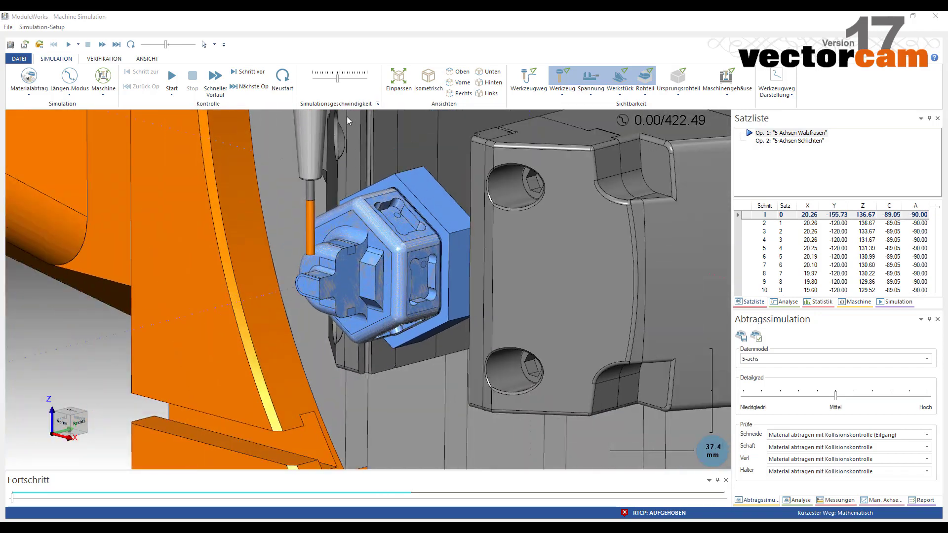
{"action": "left_click_drag", "start_coordinate": [339, 79], "coordinate": [329, 80]}
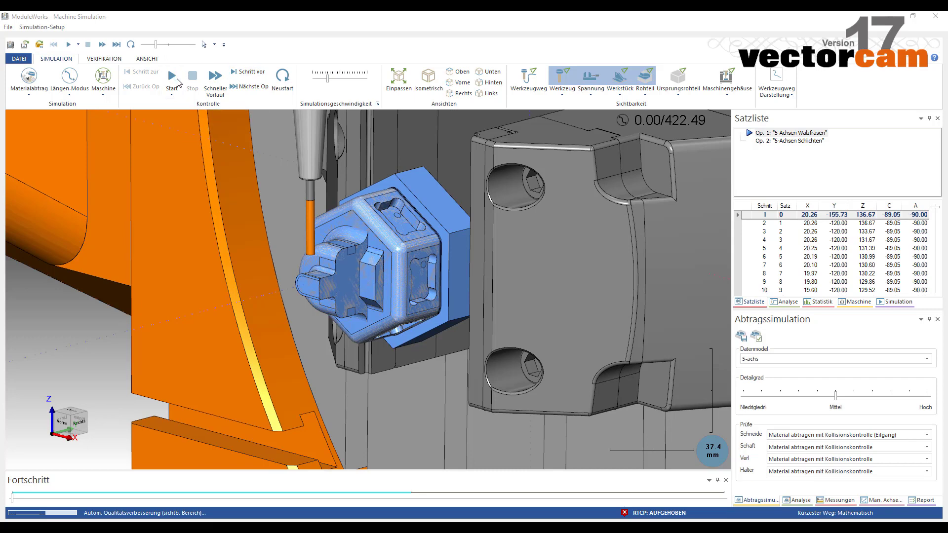
- Start the 5-Achsen Walzfräsen simulation and speed it up in two increments
{"action": "left_click", "coordinate": [173, 80]}
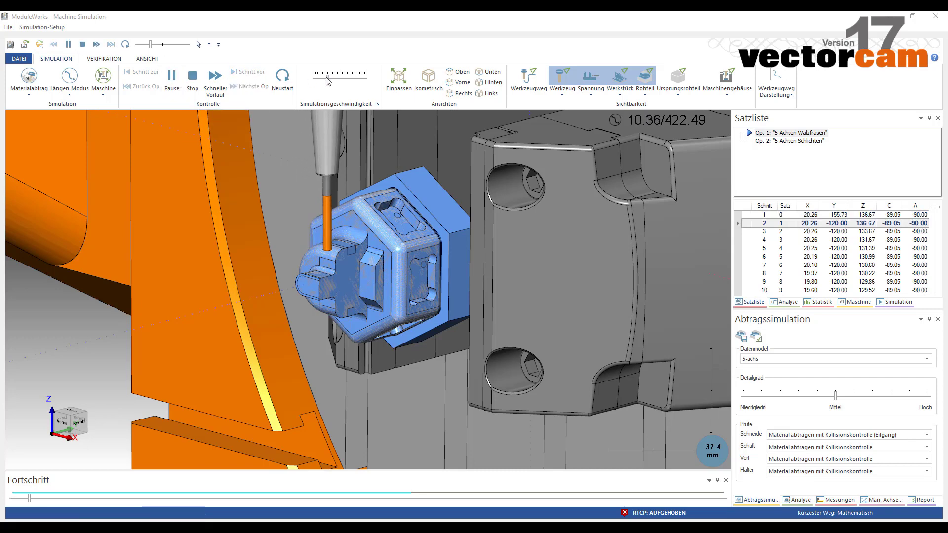
{"action": "left_click_drag", "start_coordinate": [328, 79], "coordinate": [335, 80]}
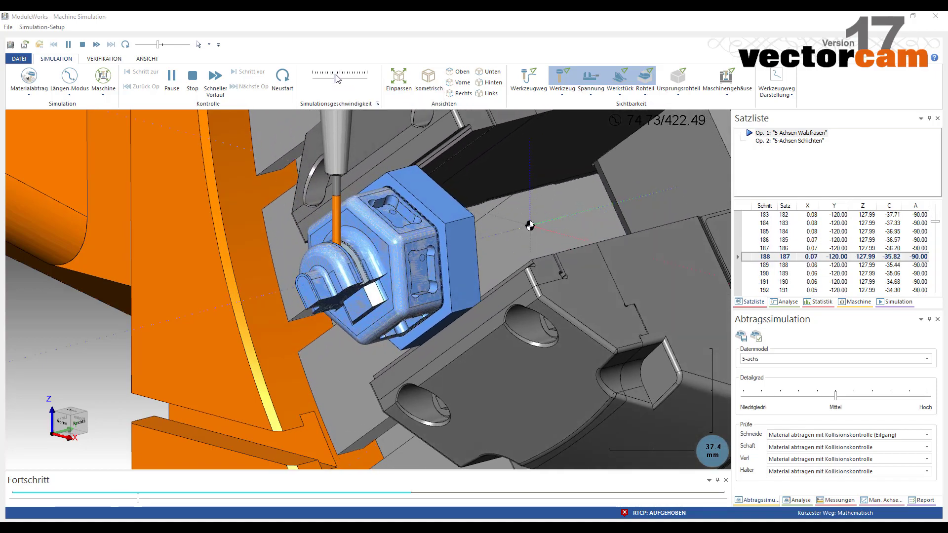
{"action": "left_click_drag", "start_coordinate": [335, 78], "coordinate": [341, 79]}
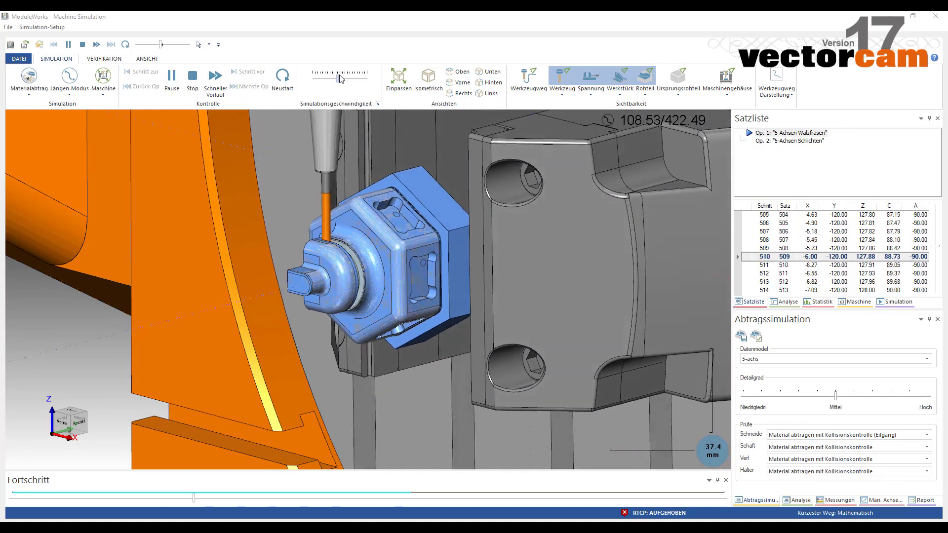